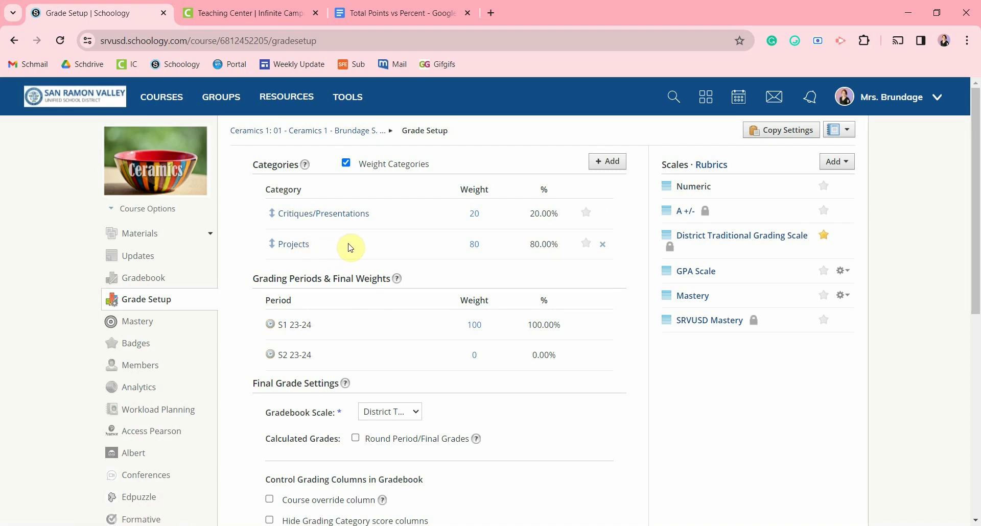
# Draft a Completion category calculated by total points, then view the Total Points vs Percent doc.
pyautogui.click(611, 161)
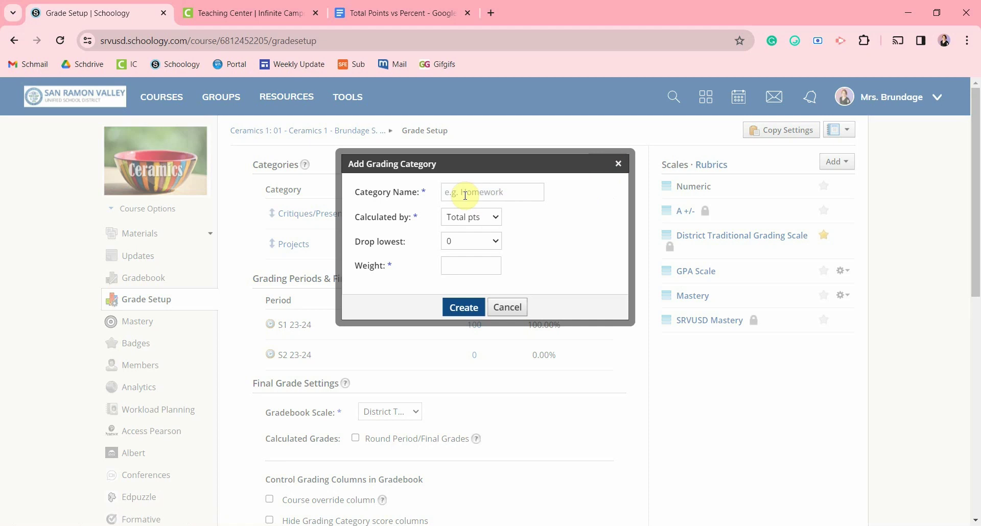
pyautogui.click(463, 194)
pyautogui.write('Completion')
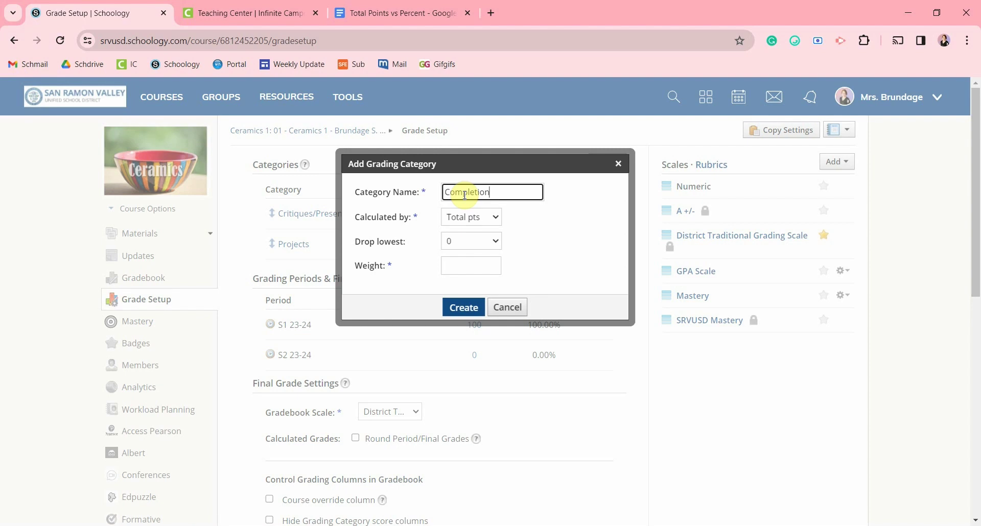
pyautogui.click(499, 221)
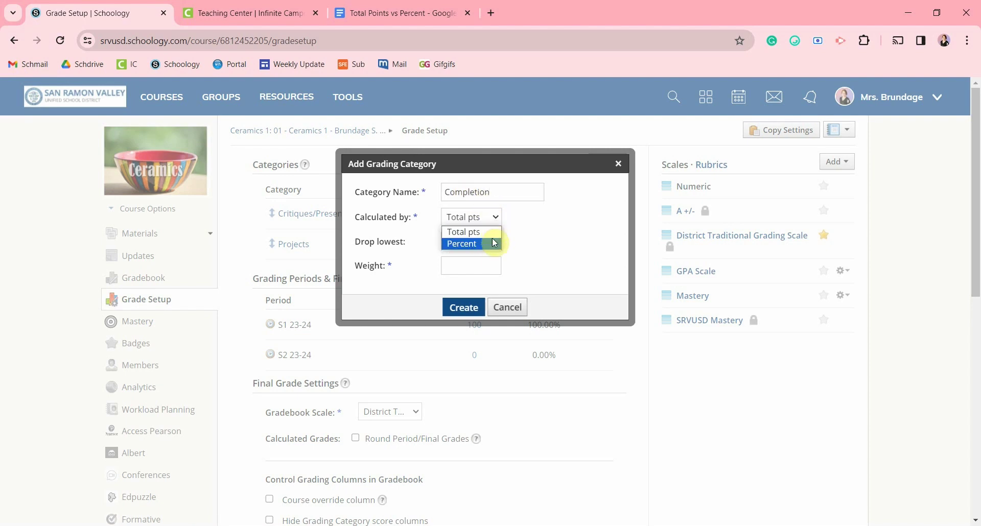
pyautogui.click(518, 231)
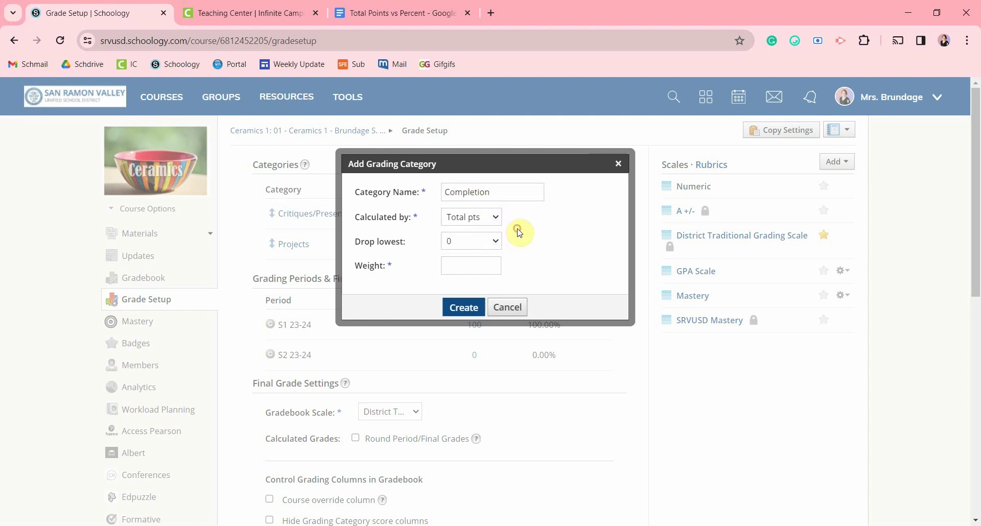
pyautogui.click(431, 16)
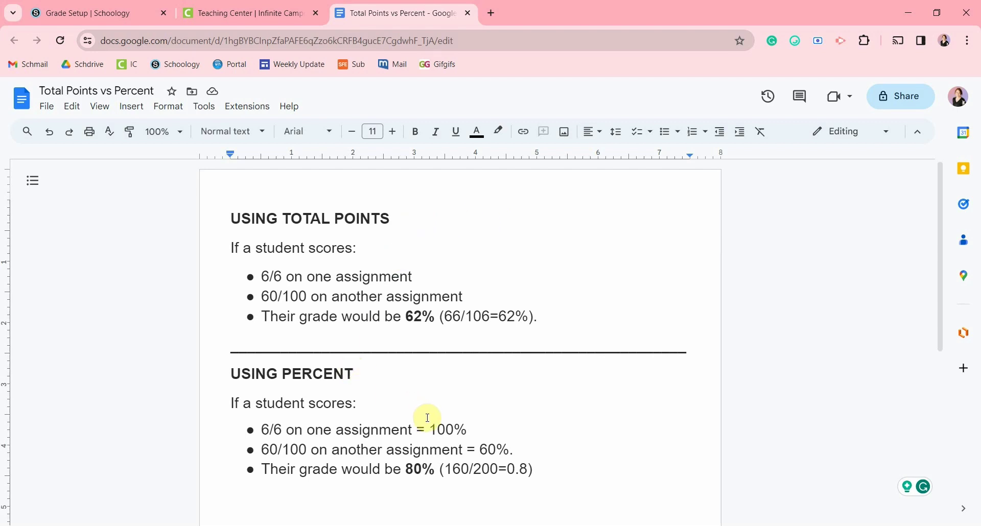
# Go back to the Grade Setup | Schoology tab with the Completion draft.
pyautogui.click(130, 13)
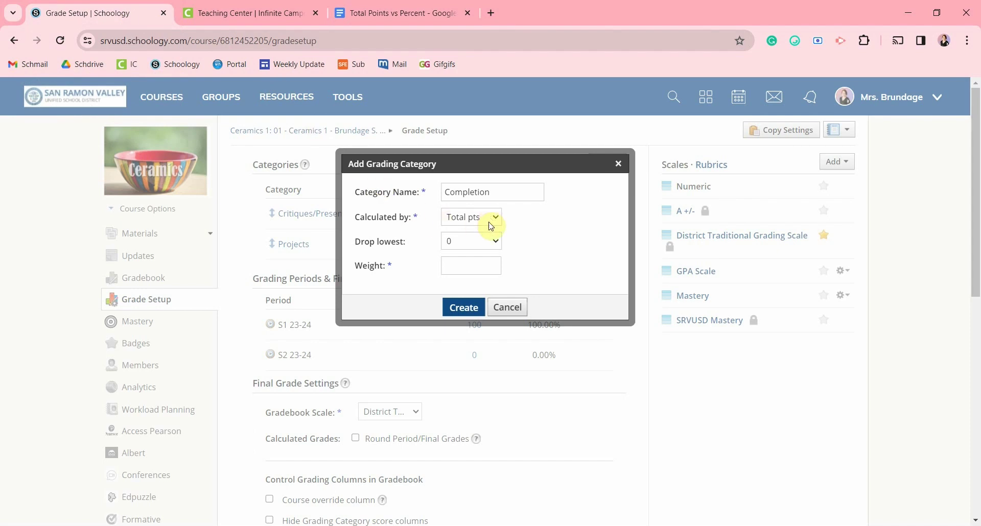
# Give the Completion category a weight of 0 and create it.
pyautogui.click(478, 265)
pyautogui.click(472, 295)
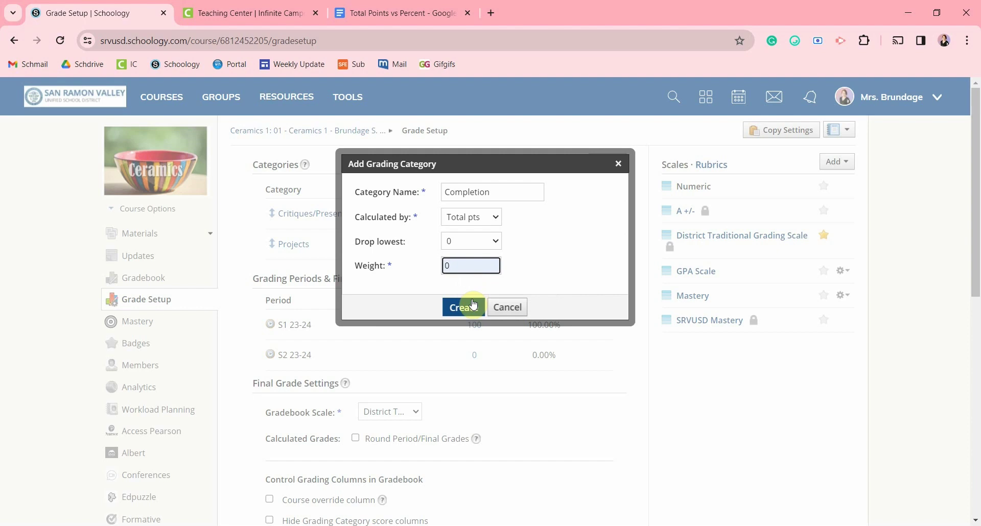
pyautogui.click(472, 309)
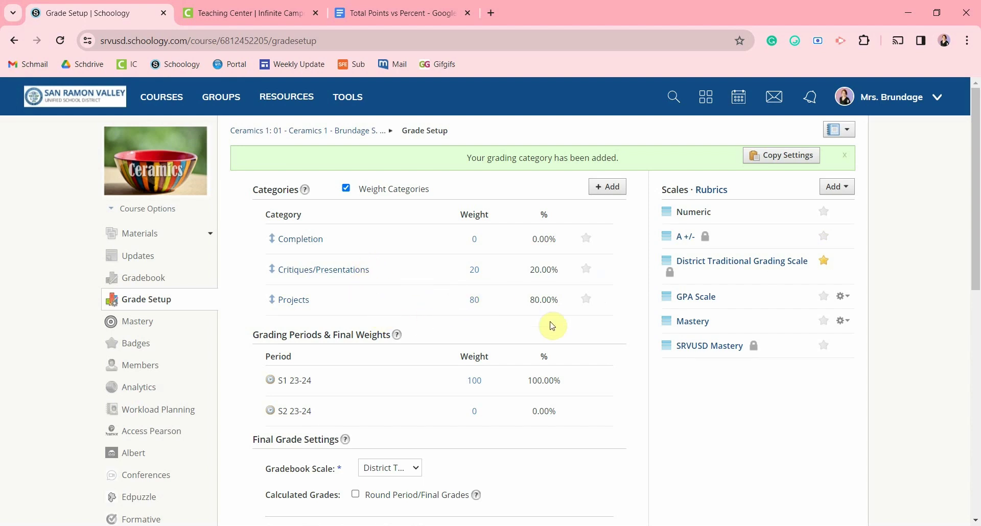
# Star the Projects row to make it the Ceramics default category.
pyautogui.click(586, 301)
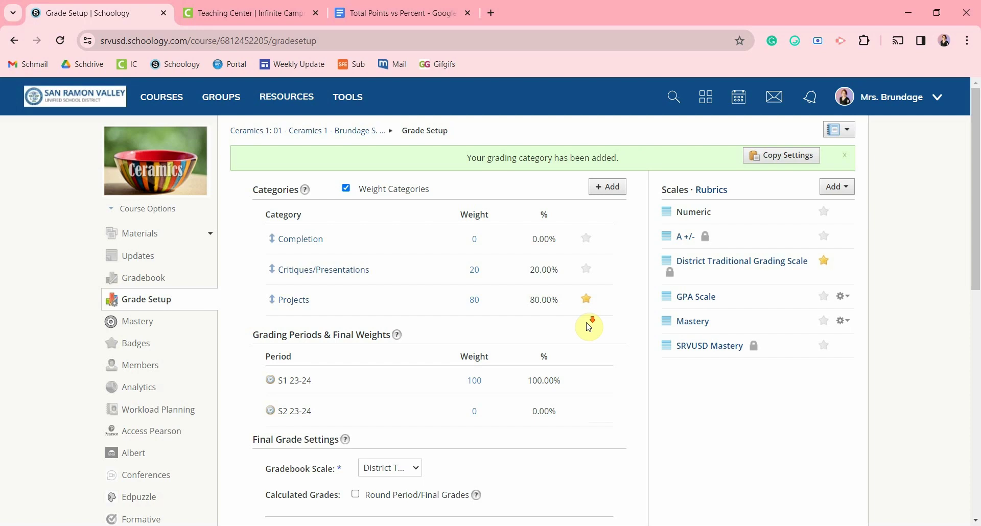
# Open the Final Grade Settings Gradebook Scale list, currently District Traditional Grading Scale.
pyautogui.scroll(-3, 588, 327)
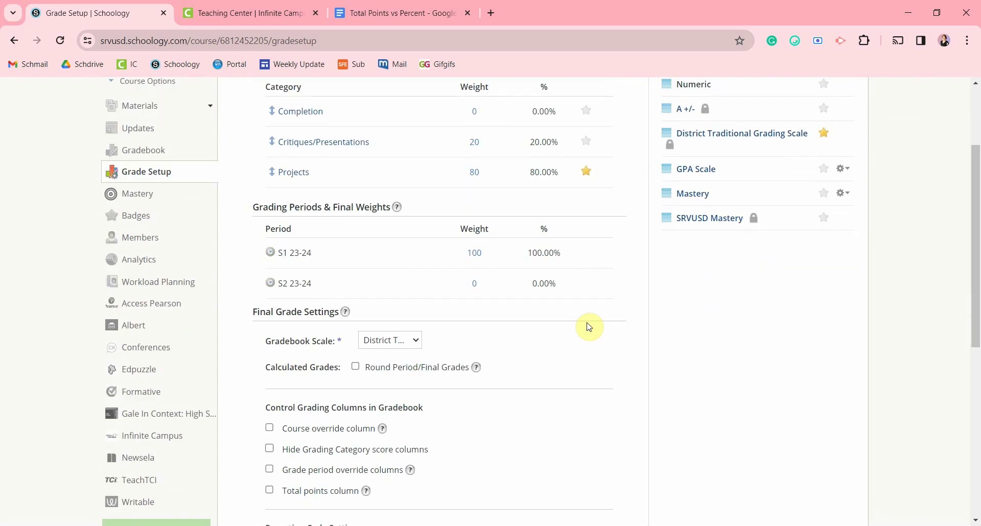
pyautogui.scroll(-1, 370, 208)
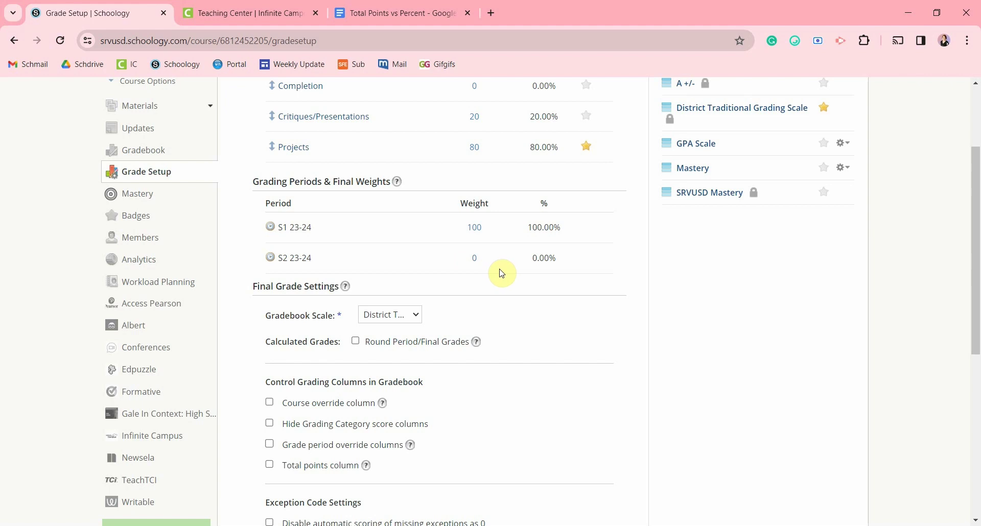
pyautogui.scroll(-1, 498, 281)
pyautogui.scroll(-1, 499, 282)
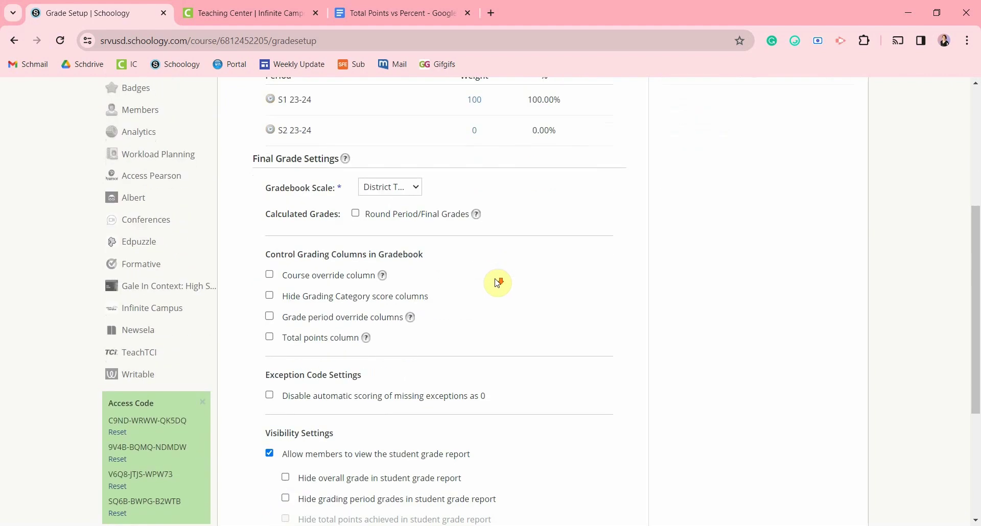
pyautogui.click(418, 188)
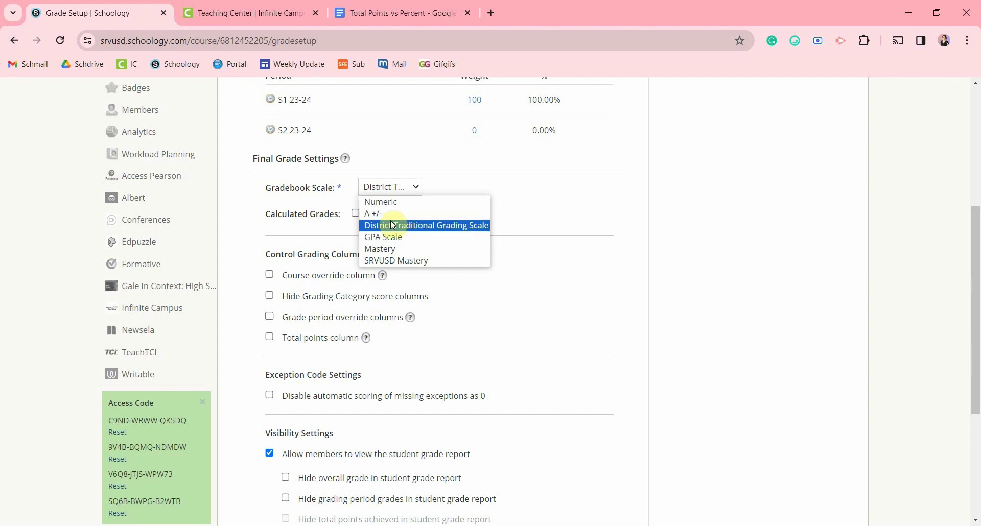
# Keep District Traditional Grading Scale, and dismiss a new grading scale form without adding one.
pyautogui.click(423, 231)
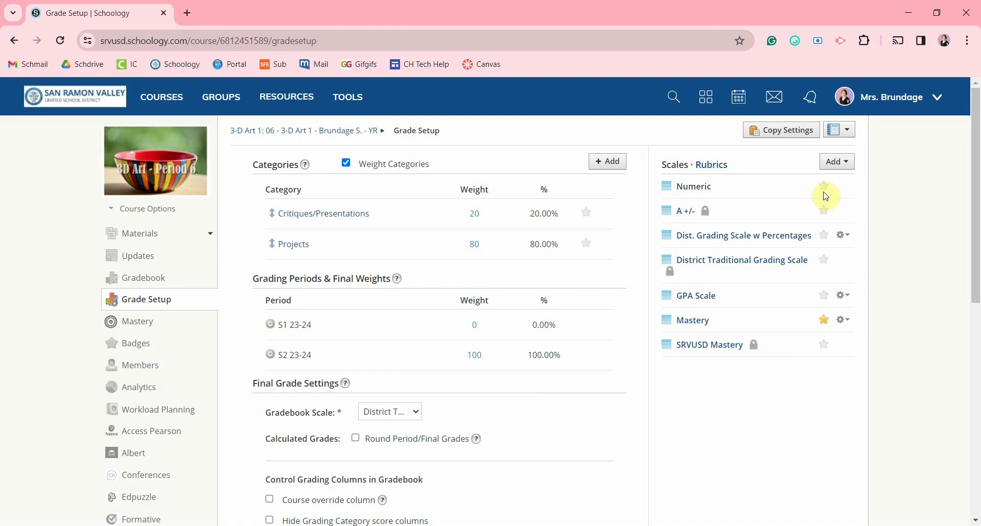
pyautogui.click(839, 163)
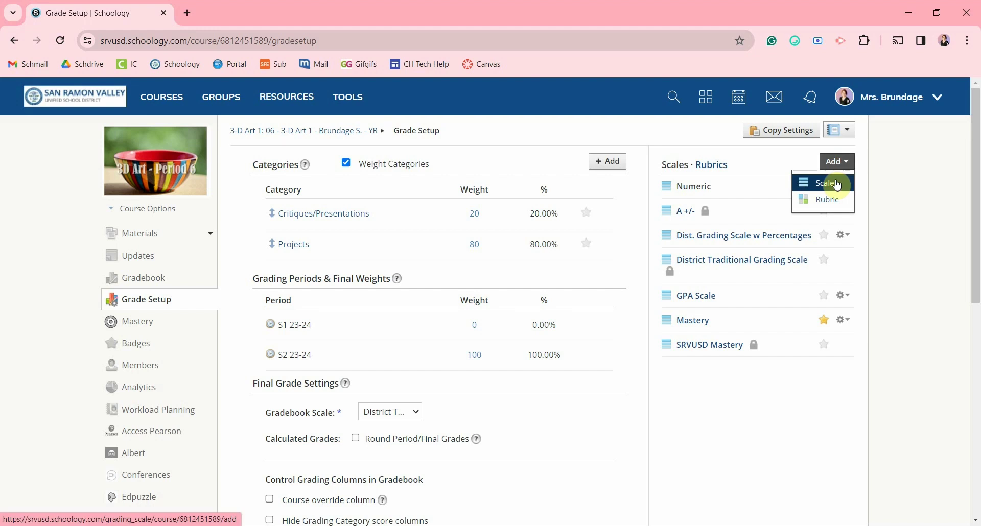
pyautogui.click(837, 184)
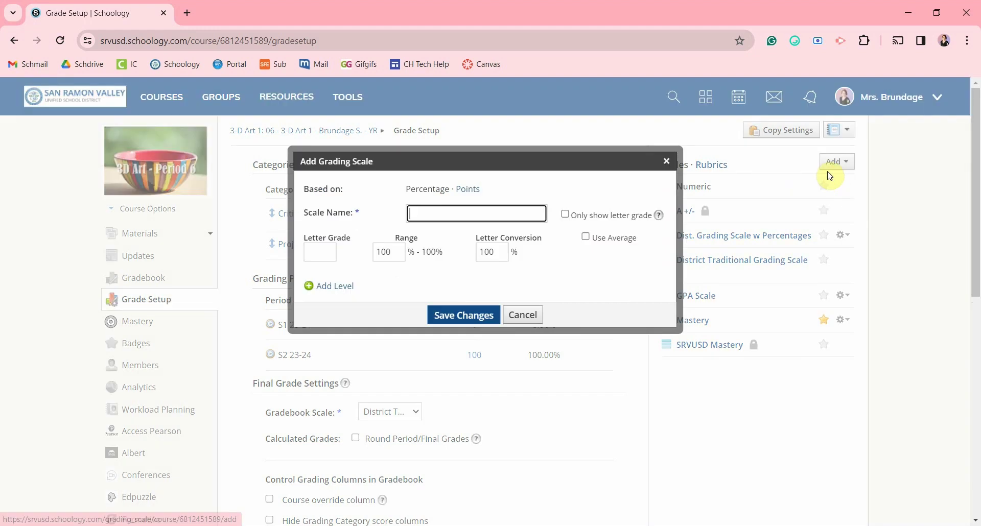
pyautogui.click(664, 160)
# Review the Dist. Grading Scale w Percentages ranges (A+ 97–100%, F 0–60%) and save it.
pyautogui.click(843, 235)
pyautogui.click(836, 259)
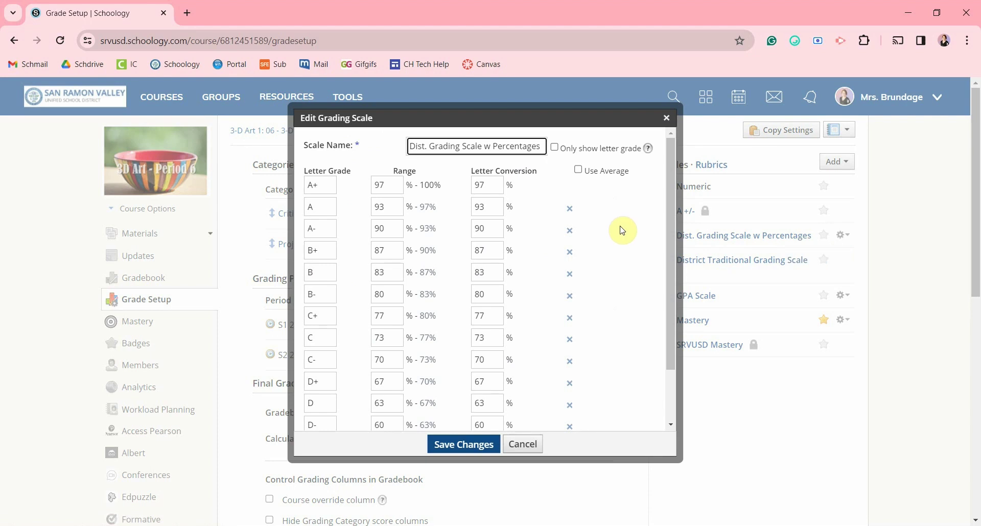
pyautogui.scroll(-2, 623, 230)
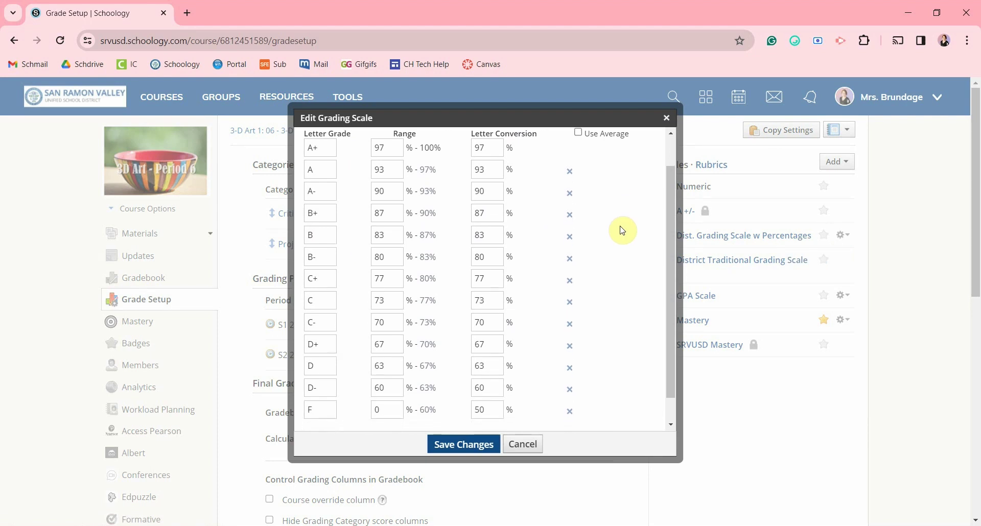
pyautogui.scroll(1, 622, 231)
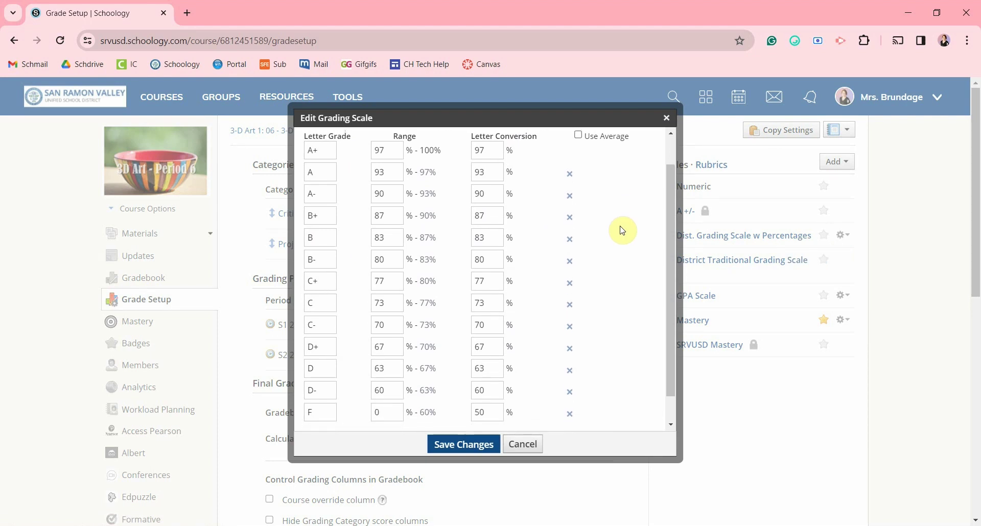
pyautogui.scroll(1, 622, 230)
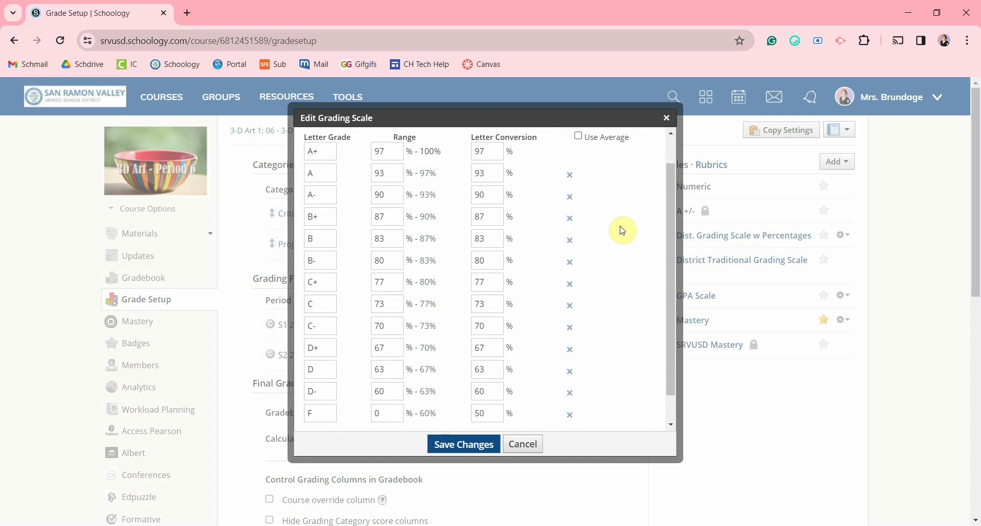
pyautogui.scroll(2, 622, 231)
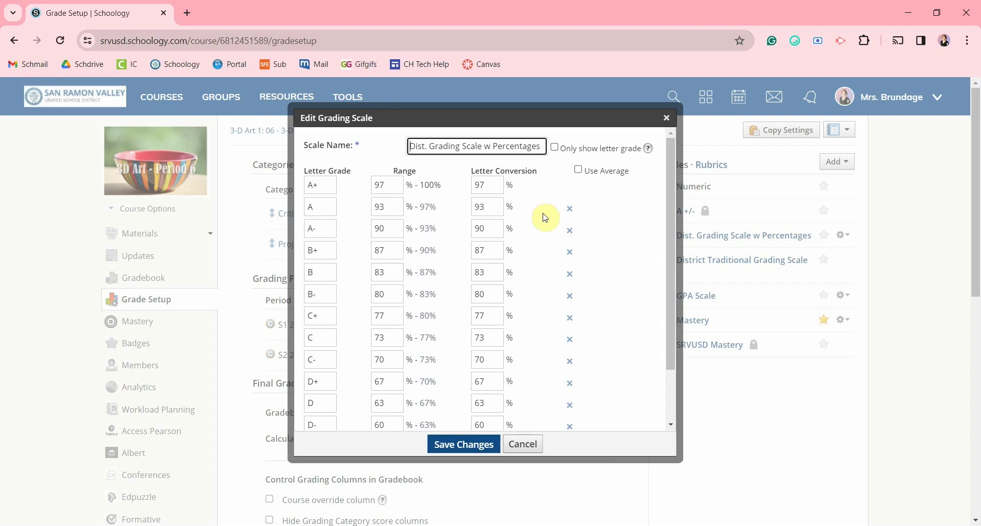
pyautogui.click(493, 444)
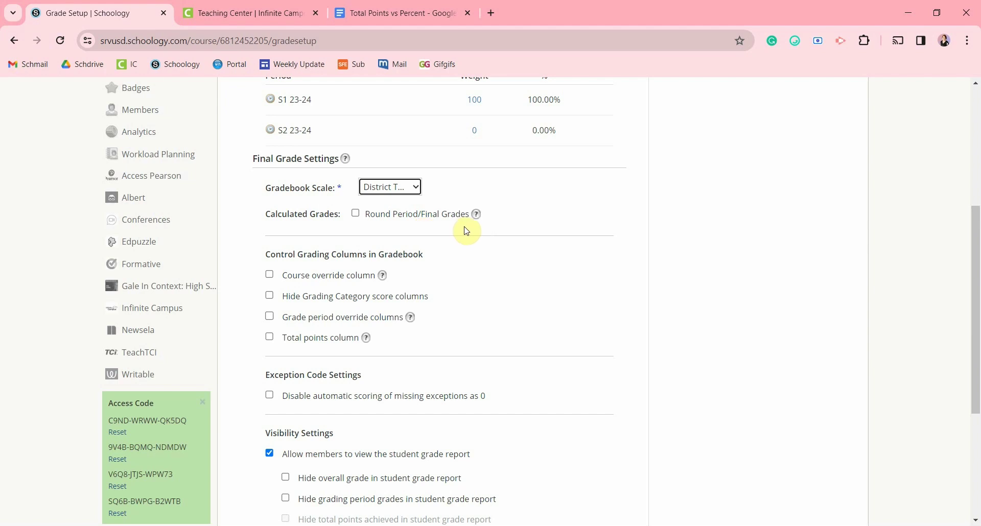
# Save the Ceramics Grade Setup changes, keeping the District Traditional scale.
pyautogui.scroll(-3, 466, 255)
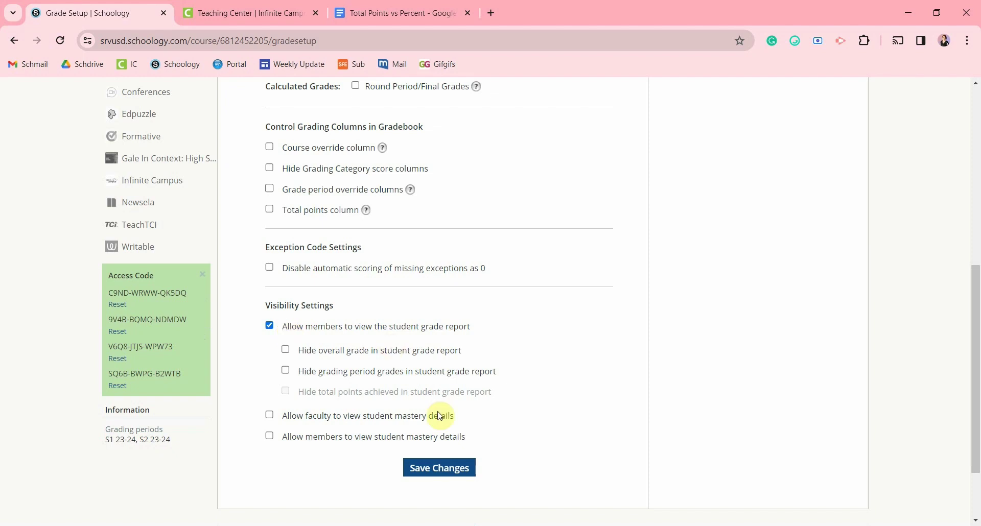
pyautogui.click(438, 468)
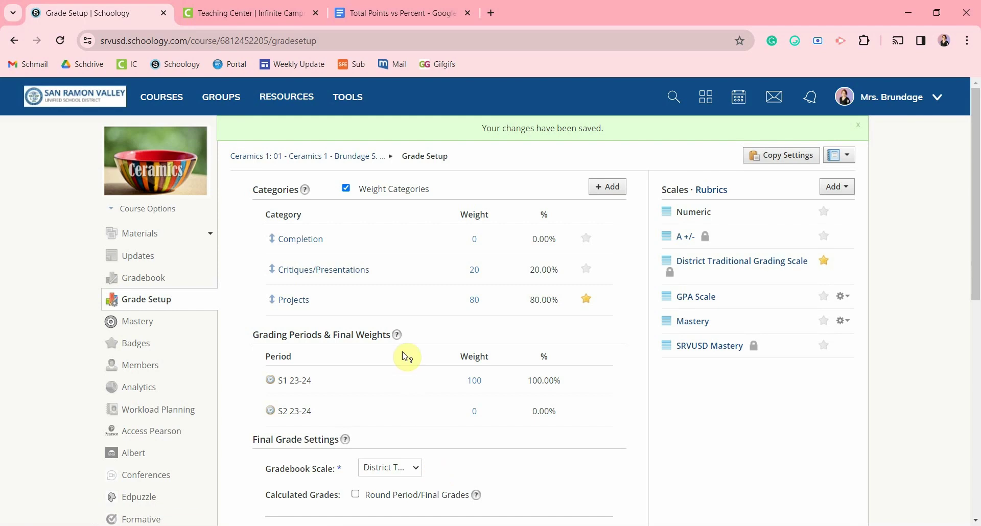
# In Infinite Campus, open the 01) FACER1-11 Ceramics 1 grade book's Category List.
pyautogui.click(254, 16)
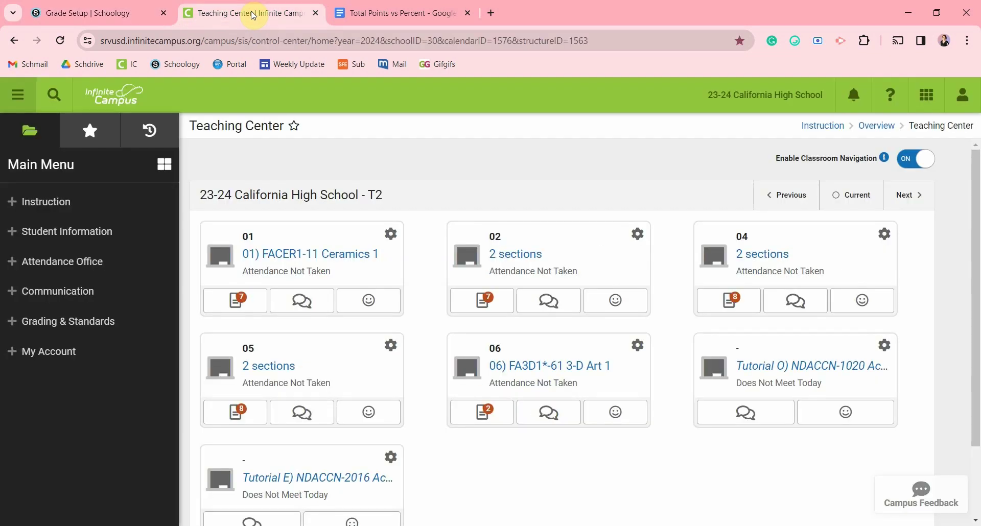
pyautogui.click(34, 207)
pyautogui.scroll(-3, 32, 225)
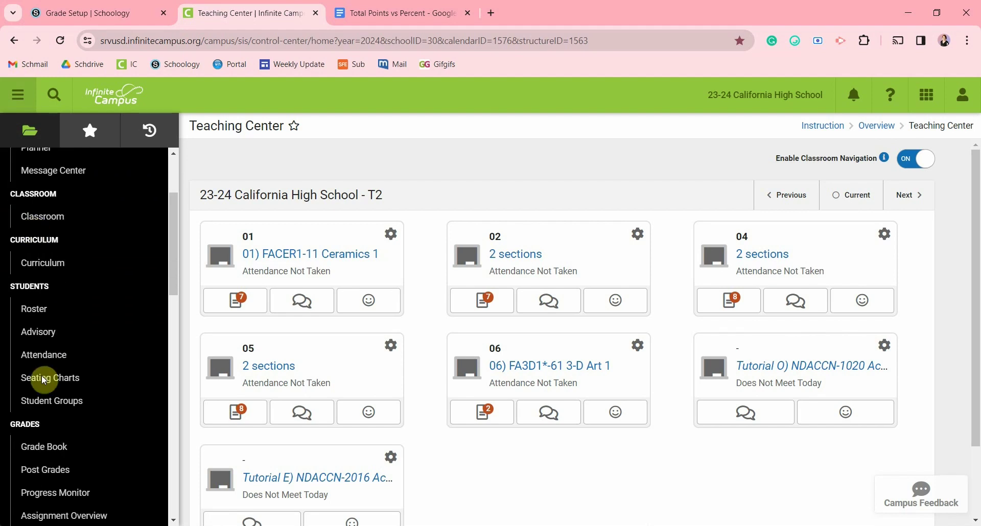
pyautogui.click(56, 454)
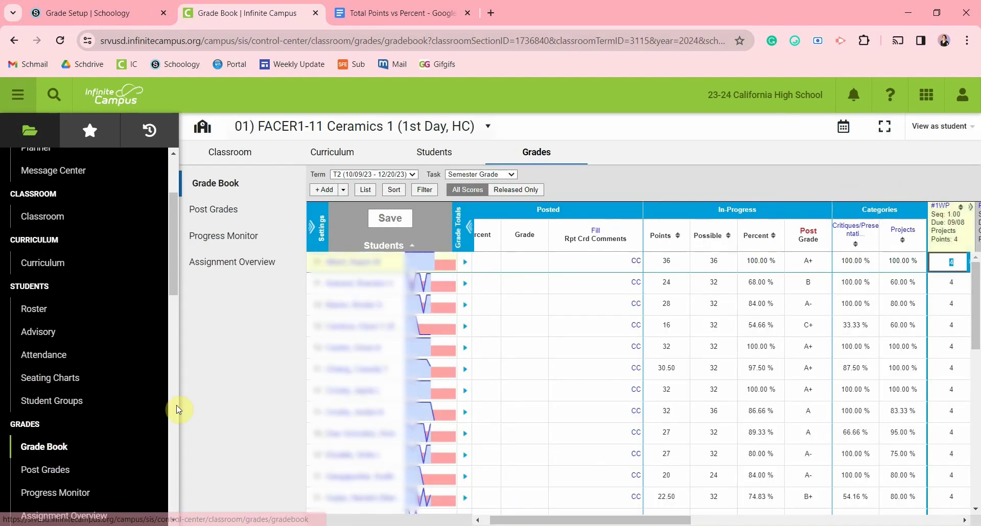
pyautogui.click(313, 225)
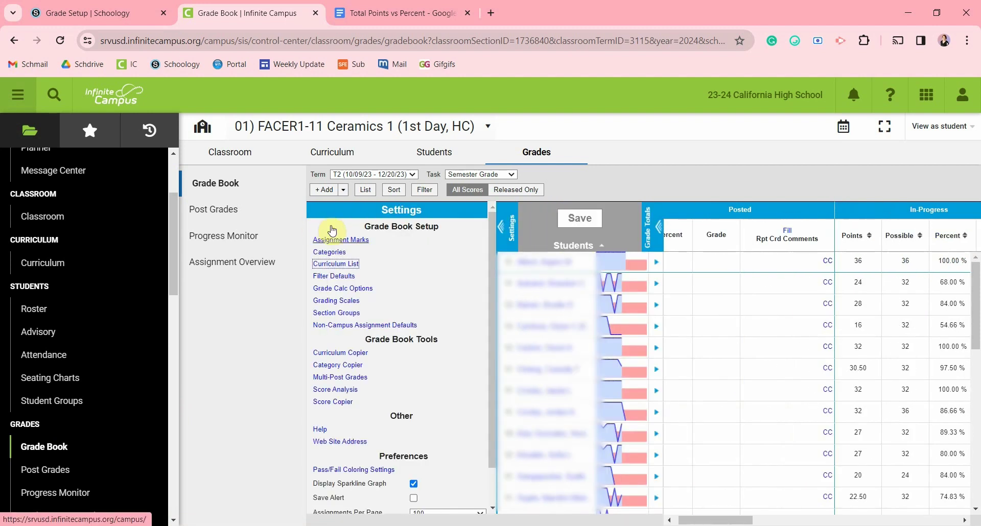
pyautogui.click(340, 253)
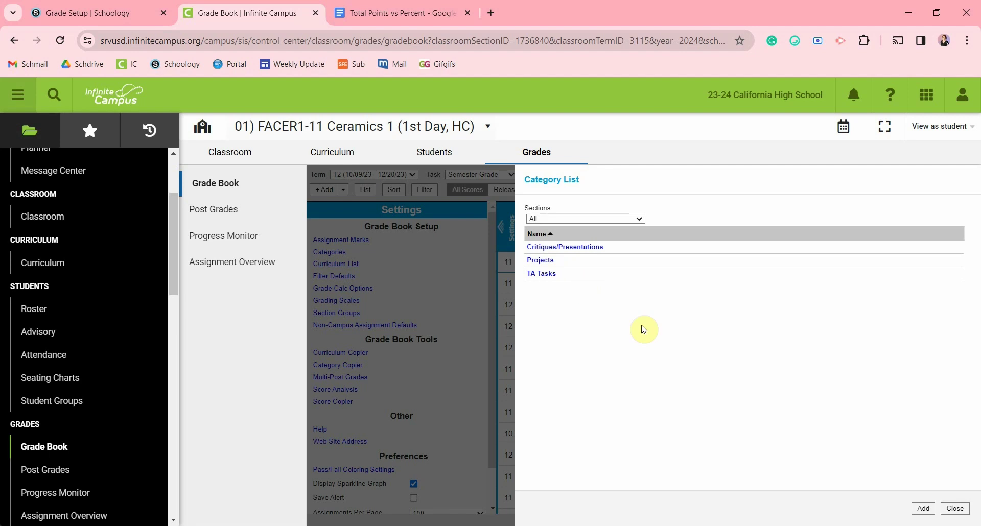
# Add a new grade category named Completion.
pyautogui.click(922, 507)
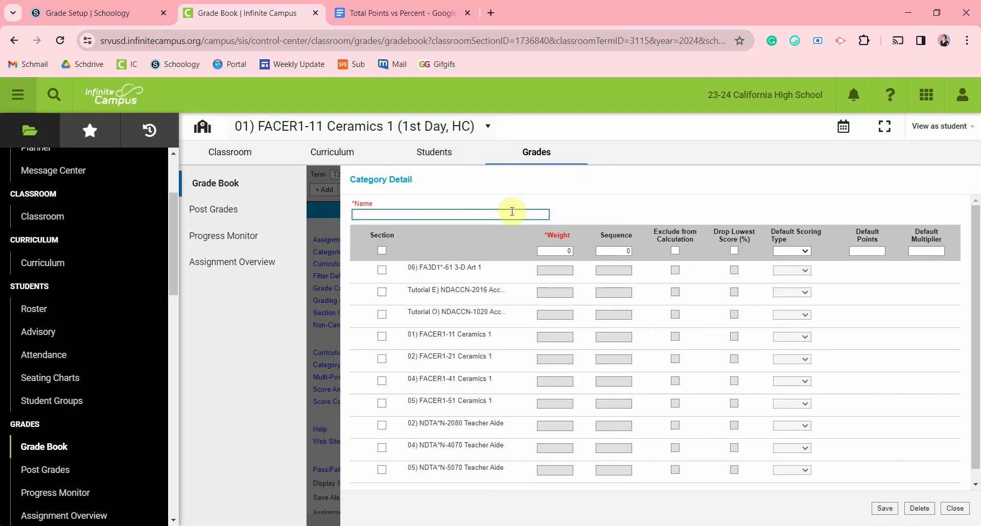
pyautogui.click(510, 212)
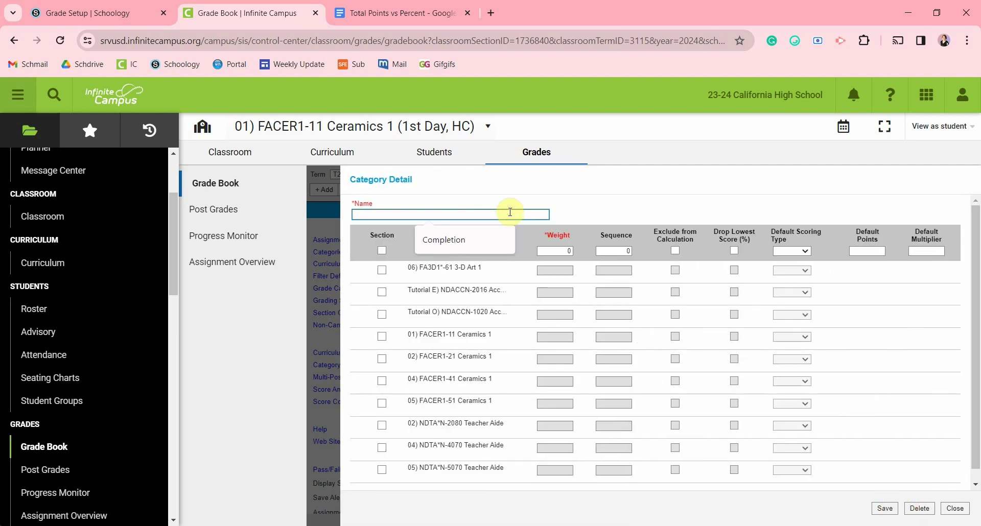
pyautogui.click(470, 236)
# Apply Completion to 3-D Art and Ceramics 1 sections 01, 02, 04, 05 with weight 0.
pyautogui.click(382, 269)
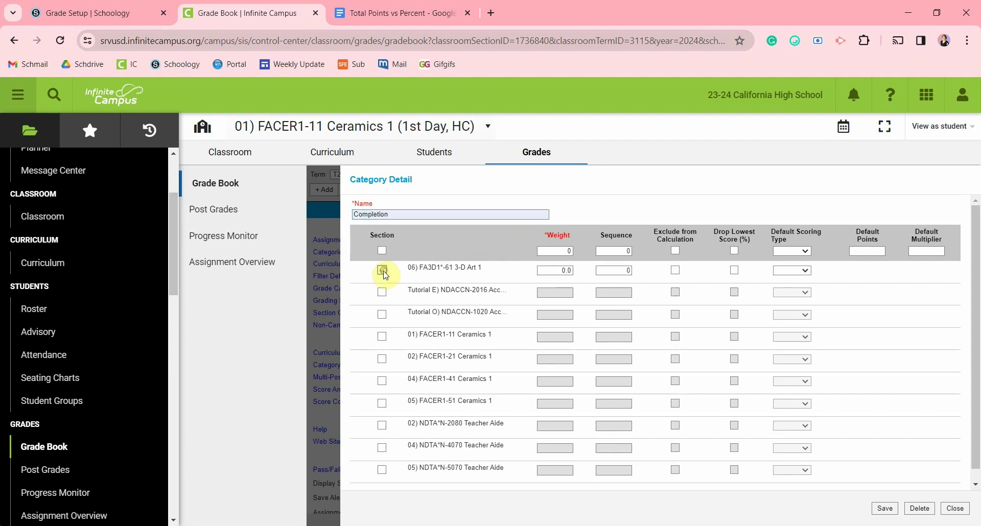
pyautogui.click(381, 336)
pyautogui.click(382, 359)
pyautogui.click(381, 380)
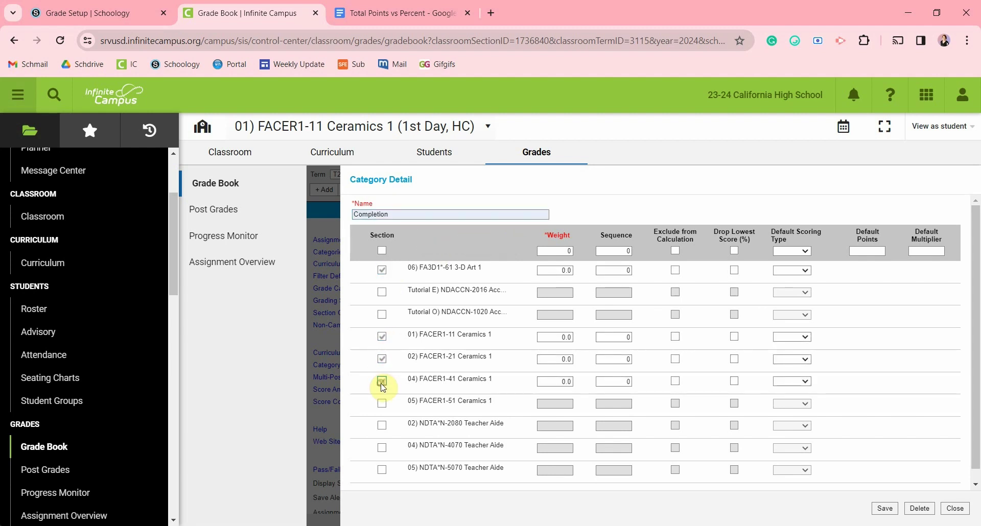
pyautogui.click(382, 403)
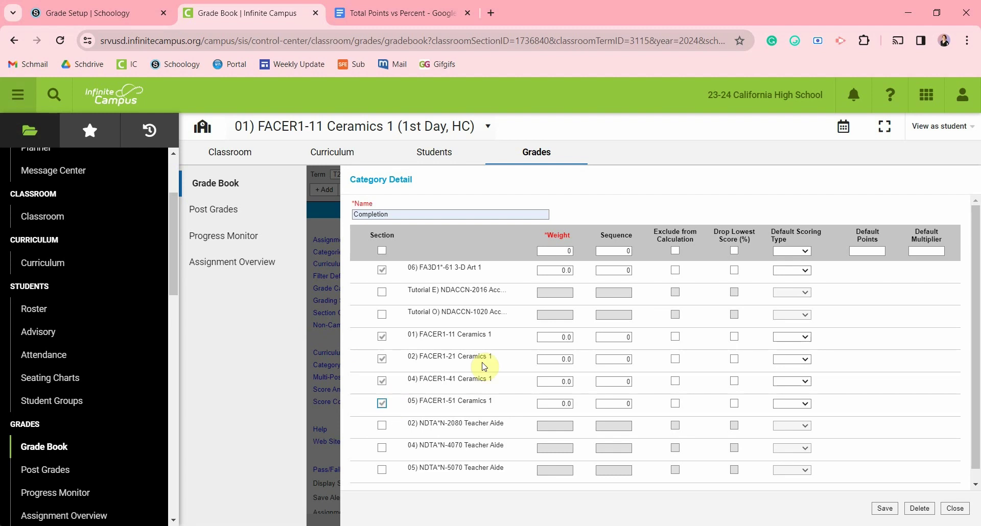
pyautogui.click(568, 250)
pyautogui.write('10')
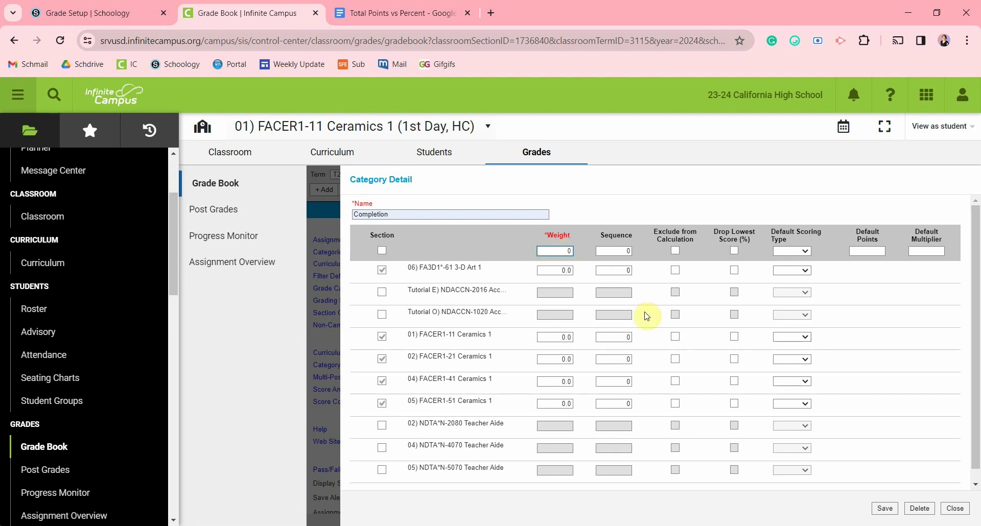
# Save Completion, review 02) FACER1-21 Ceramics 1 category weights, and close the Category List.
pyautogui.click(881, 511)
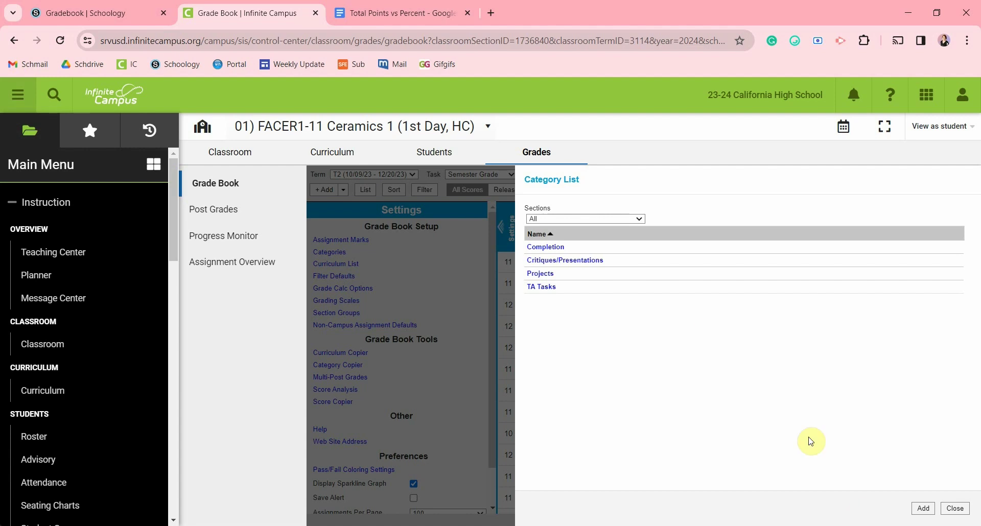
pyautogui.click(640, 219)
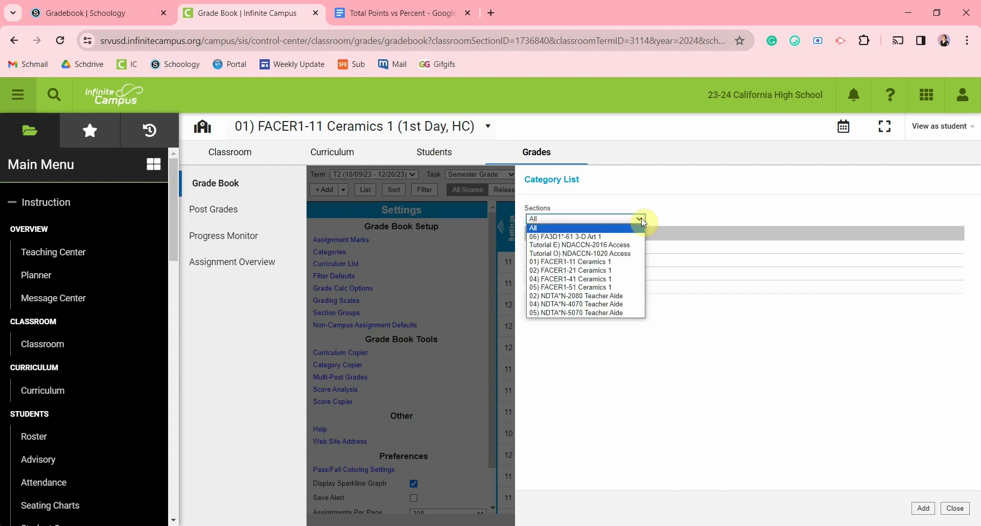
pyautogui.click(636, 271)
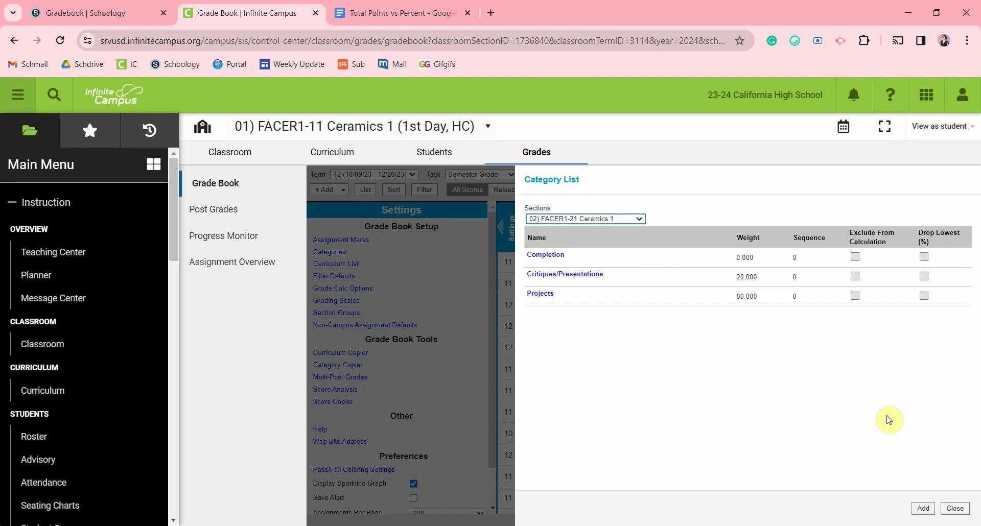
pyautogui.click(955, 509)
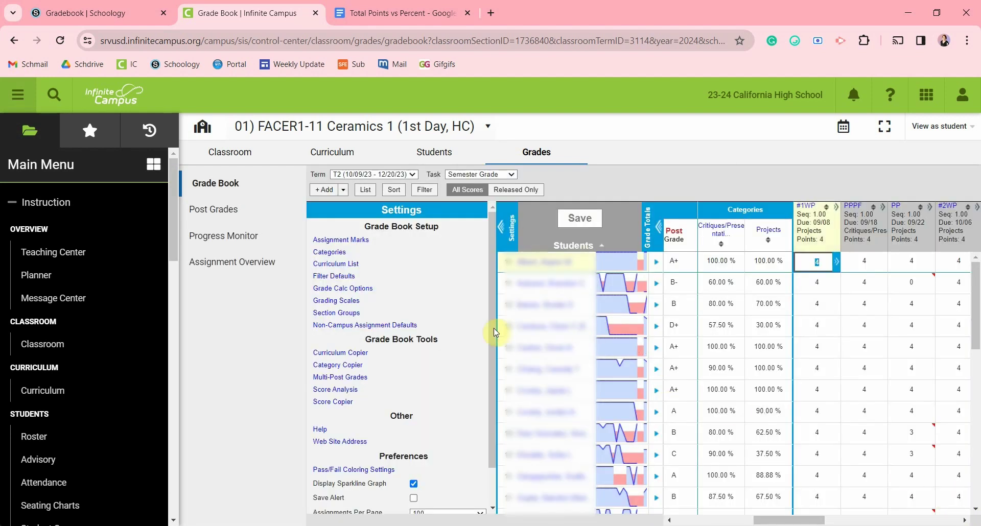
# Set Semester Grade as the default grading task for Non-Campus assignments and save.
pyautogui.click(357, 327)
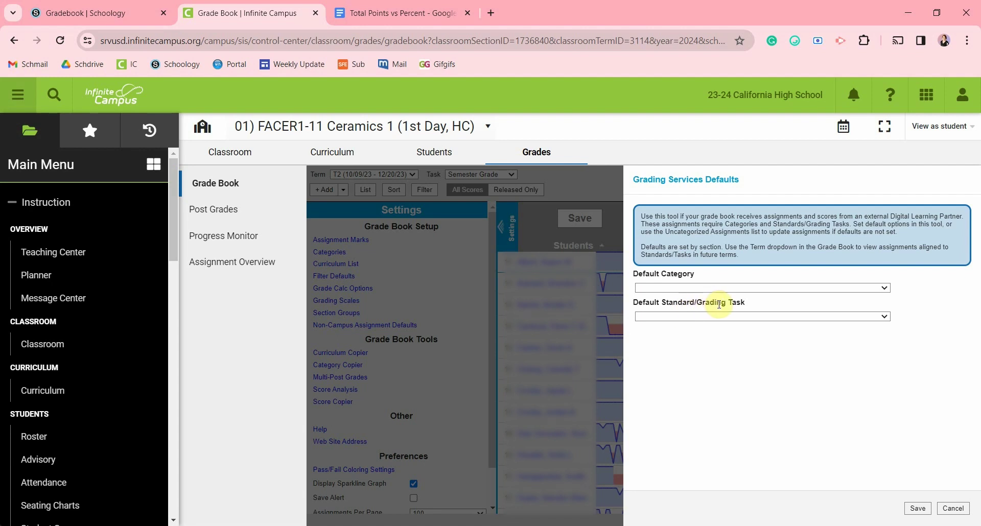
pyautogui.click(748, 317)
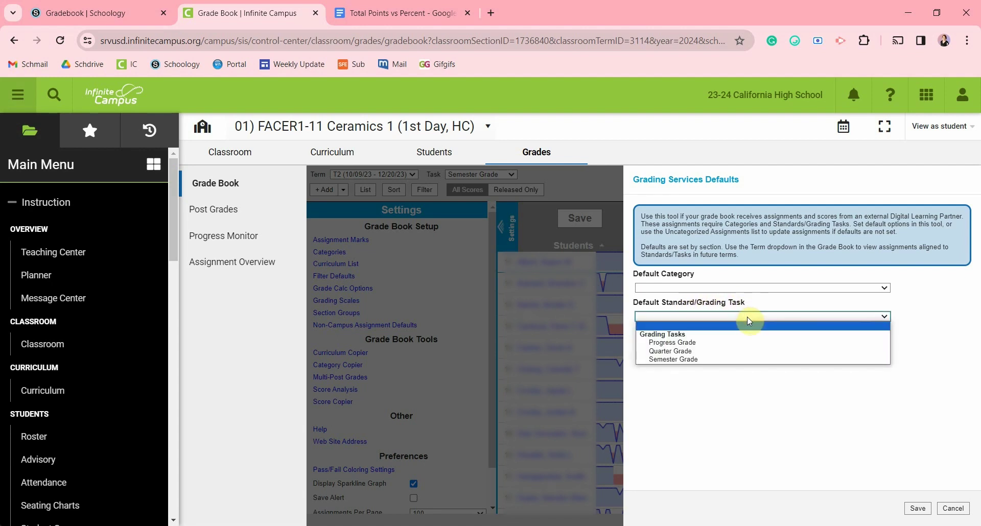
pyautogui.click(742, 360)
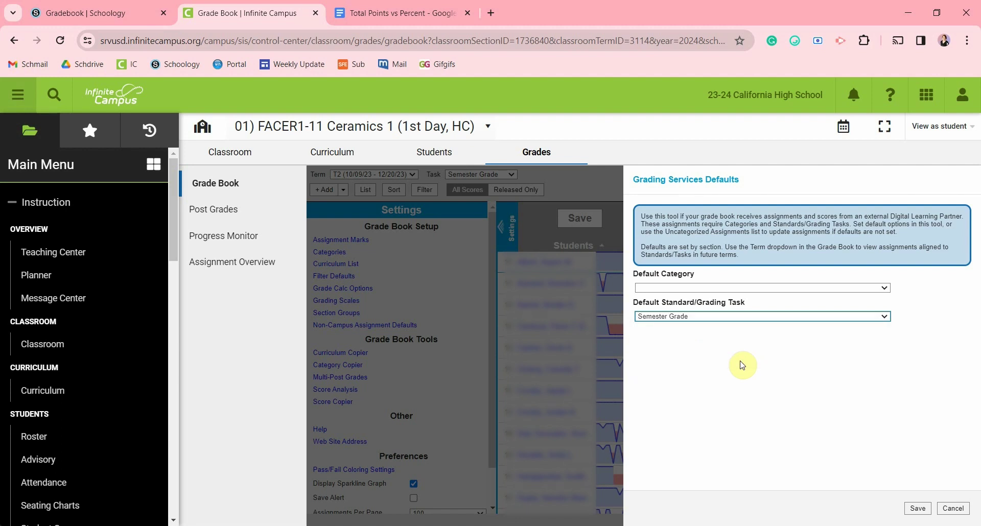
pyautogui.click(918, 509)
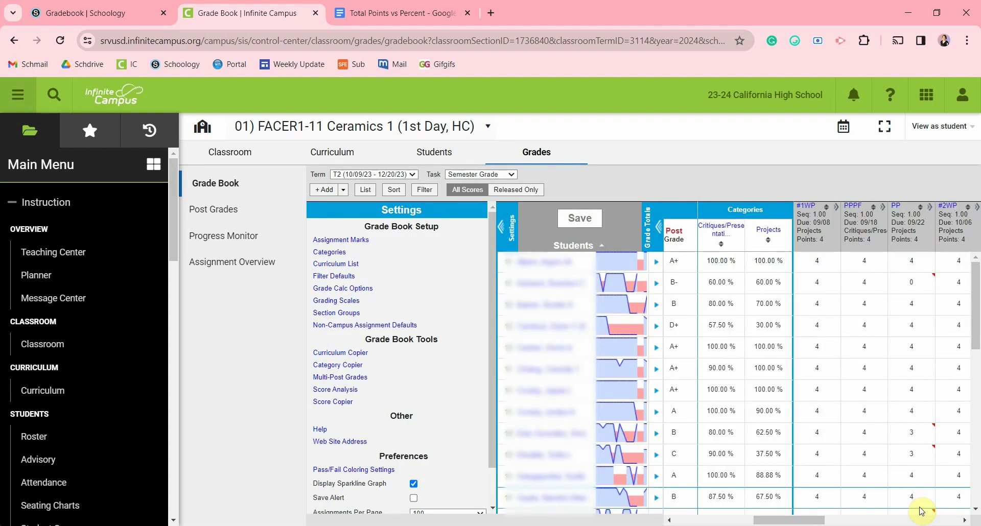
# Open #3 Wheel Practice from the Wheel Projects folder in Assignments -- Fall Semester.
pyautogui.click(97, 13)
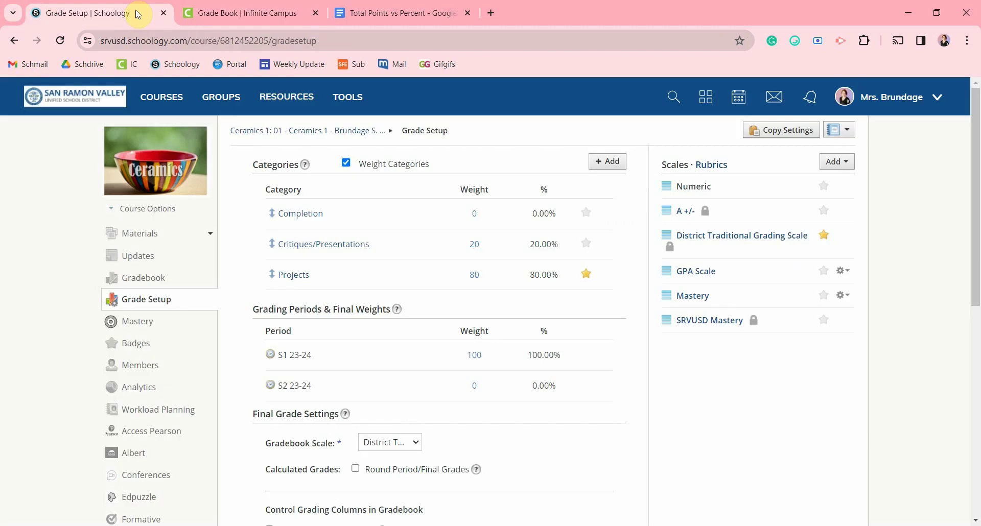
pyautogui.click(211, 235)
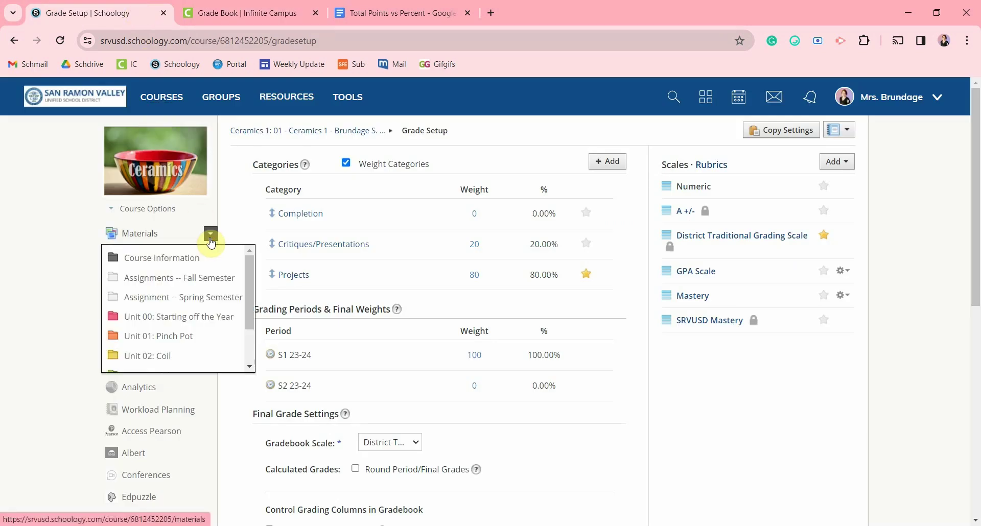
pyautogui.click(201, 279)
pyautogui.click(225, 215)
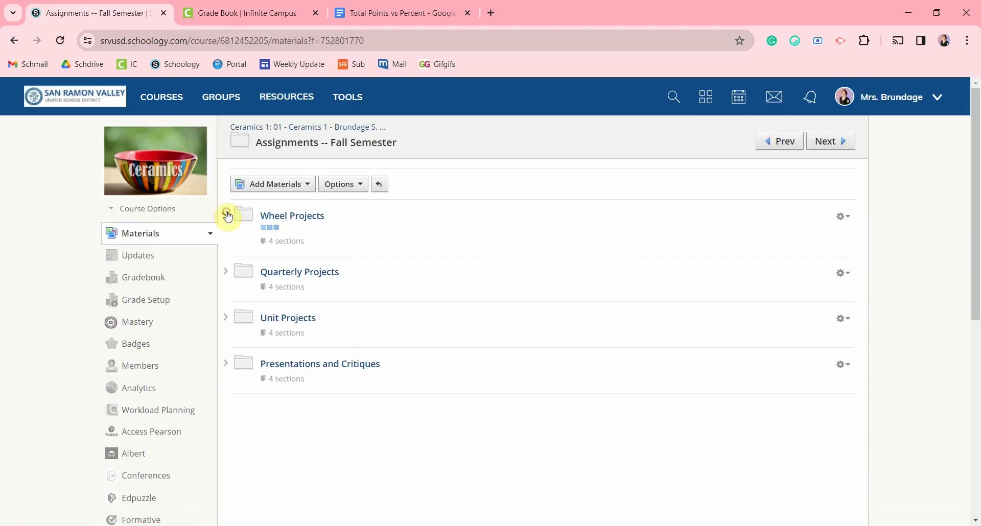
pyautogui.click(314, 285)
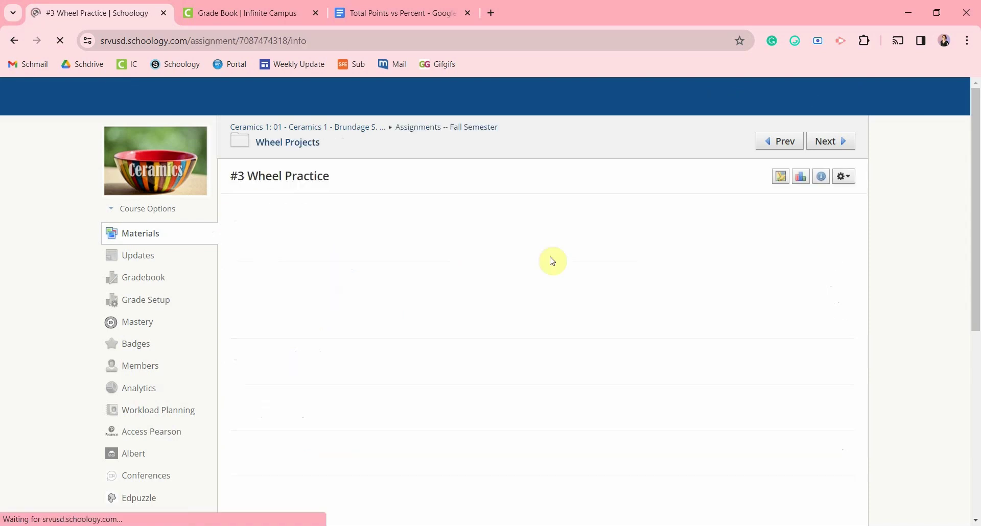
# Edit the assignment: keep District Traditional Grading Scale and Projects, with Sync to SIS off.
pyautogui.click(846, 179)
pyautogui.click(807, 197)
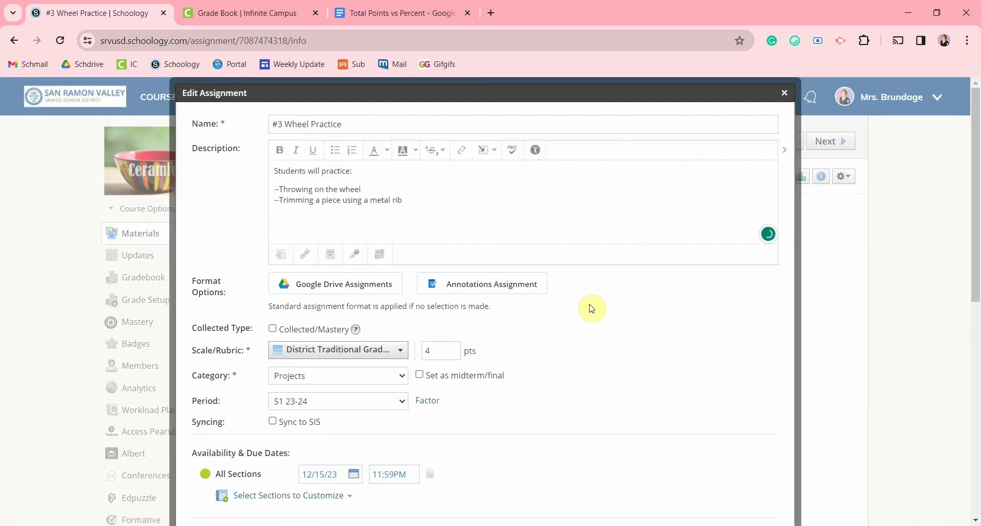
pyautogui.click(396, 351)
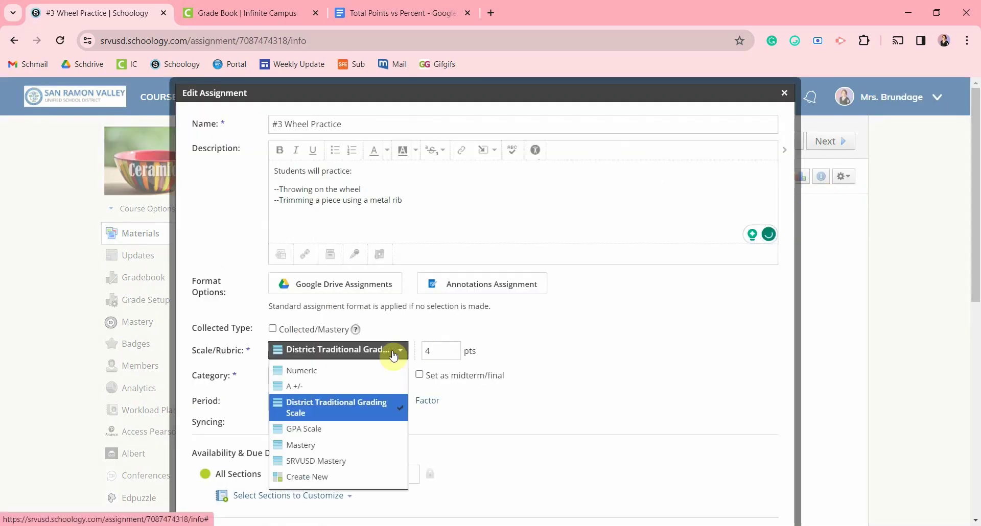
pyautogui.click(380, 417)
pyautogui.click(383, 381)
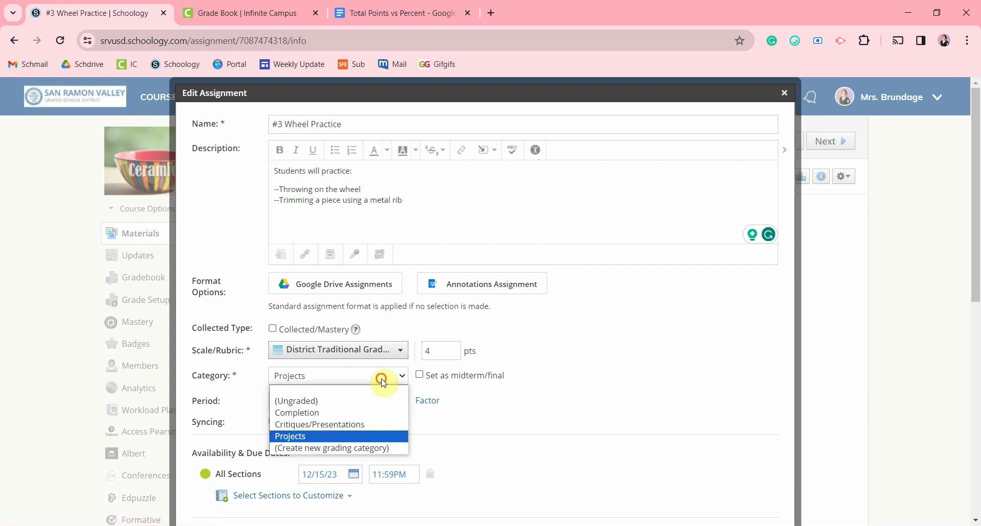
pyautogui.click(377, 437)
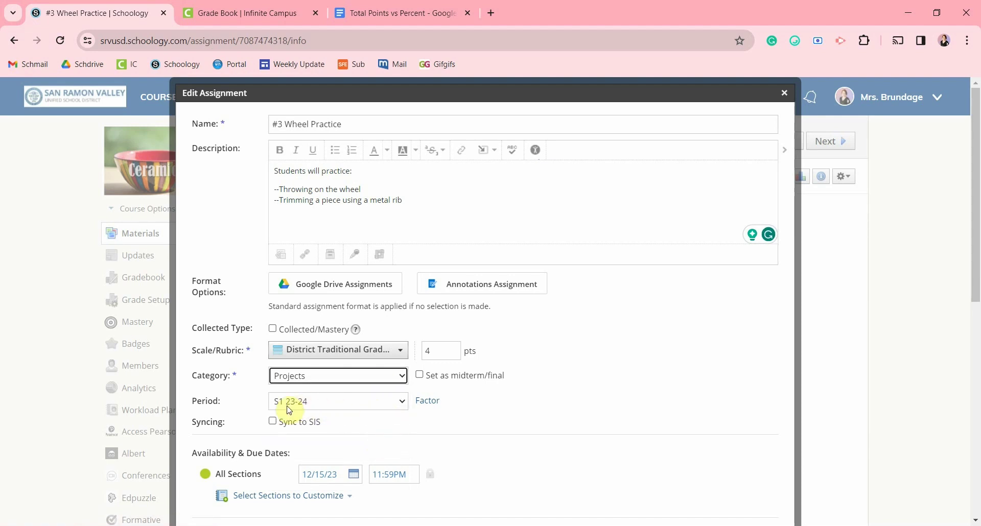
pyautogui.click(274, 423)
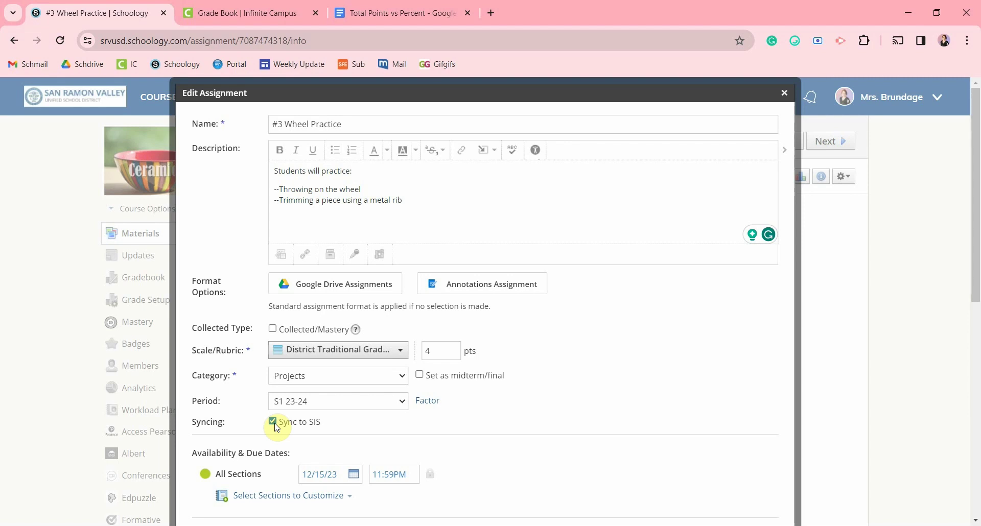
pyautogui.click(274, 423)
pyautogui.scroll(-3, 278, 429)
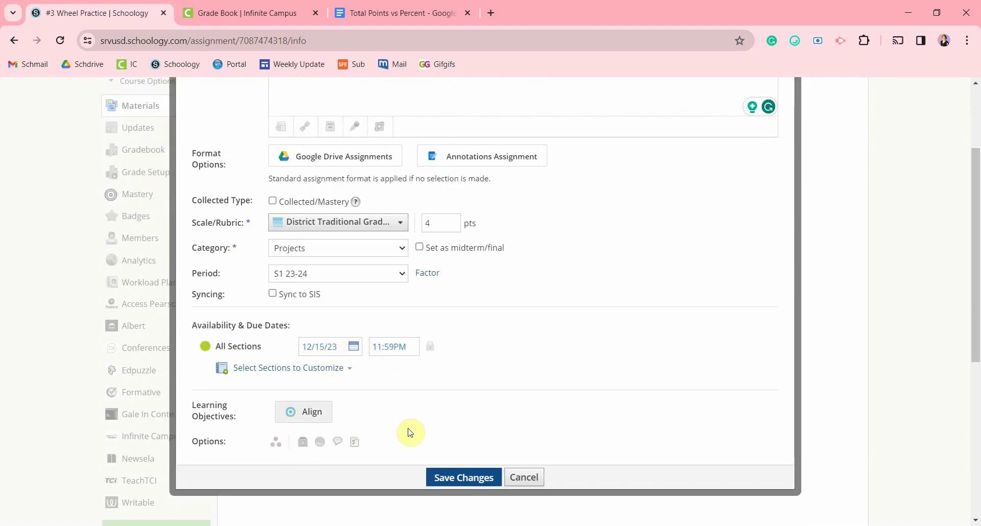
# Save the assignment changes and go to the course's Infinite Campus Sync Grades page.
pyautogui.click(442, 482)
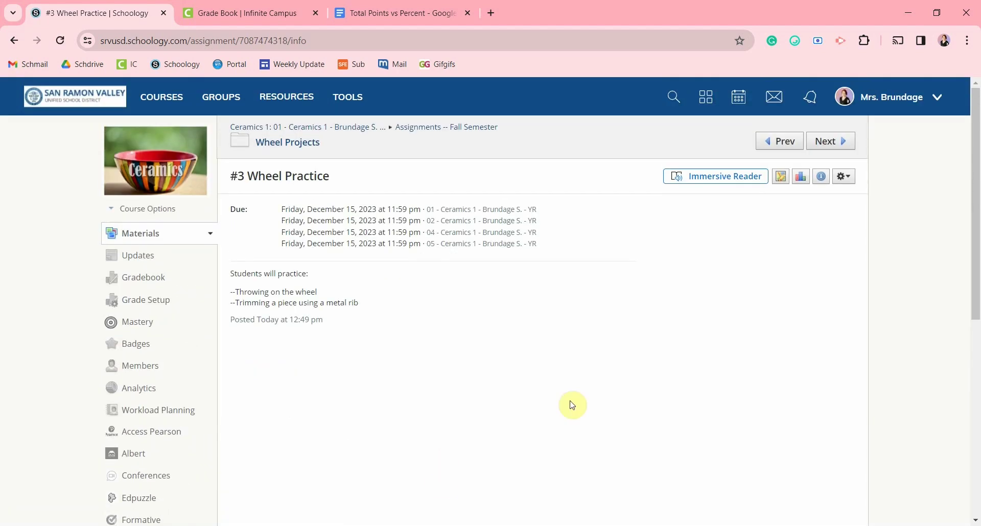
pyautogui.click(710, 102)
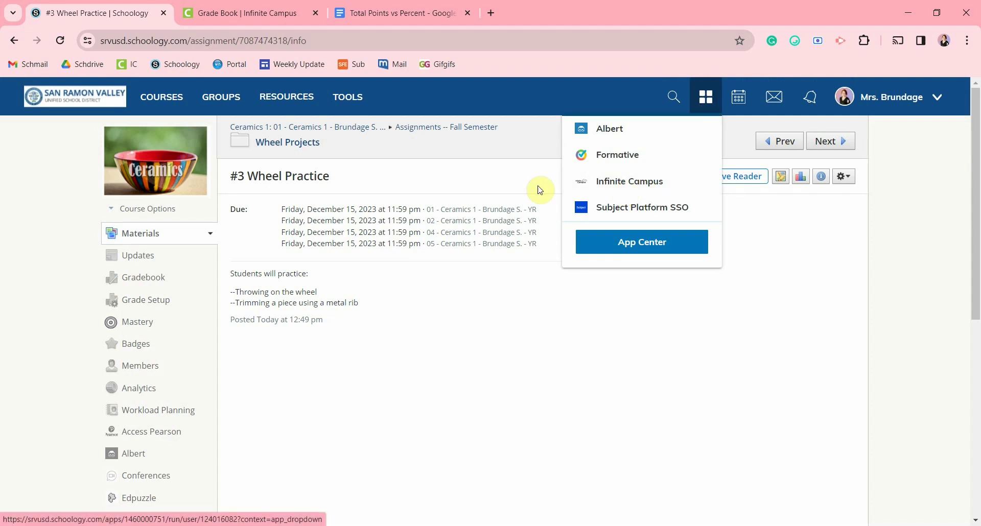
pyautogui.scroll(-2, 148, 384)
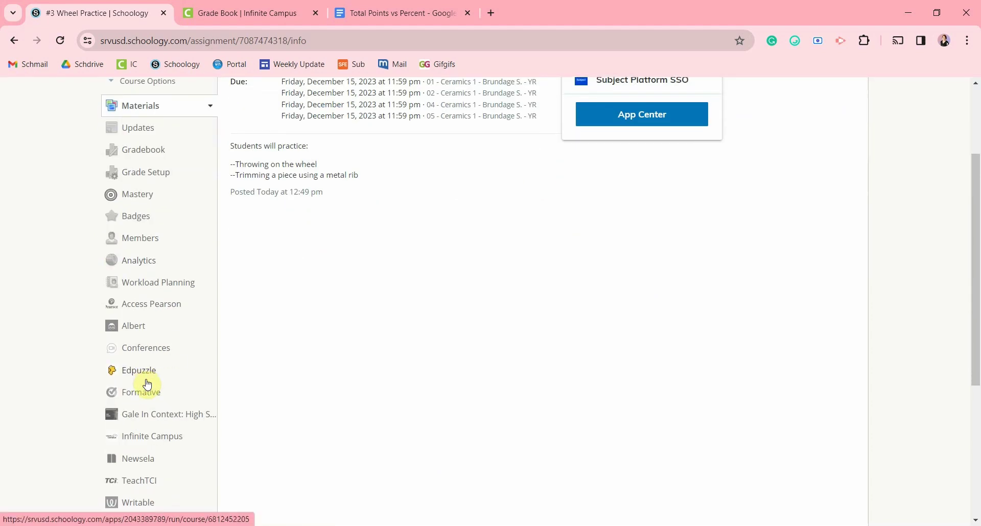
pyautogui.click(145, 436)
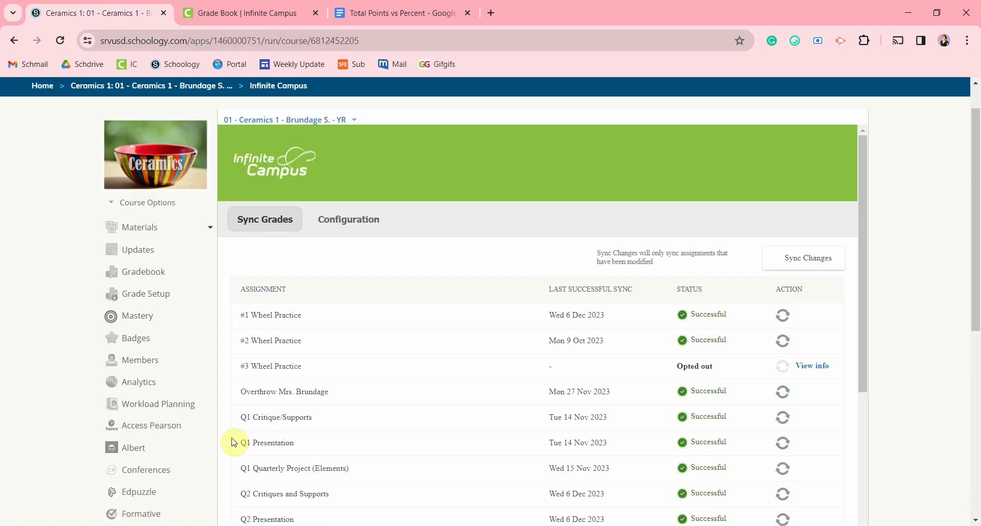
# Map Infinite Campus Completion to Schoology's Completion category and save the configuration.
pyautogui.click(350, 225)
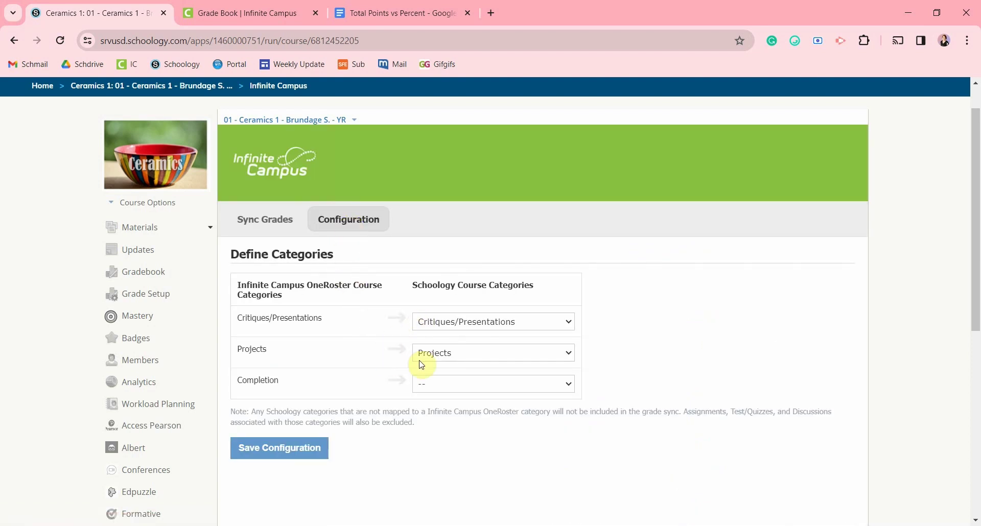
pyautogui.click(439, 390)
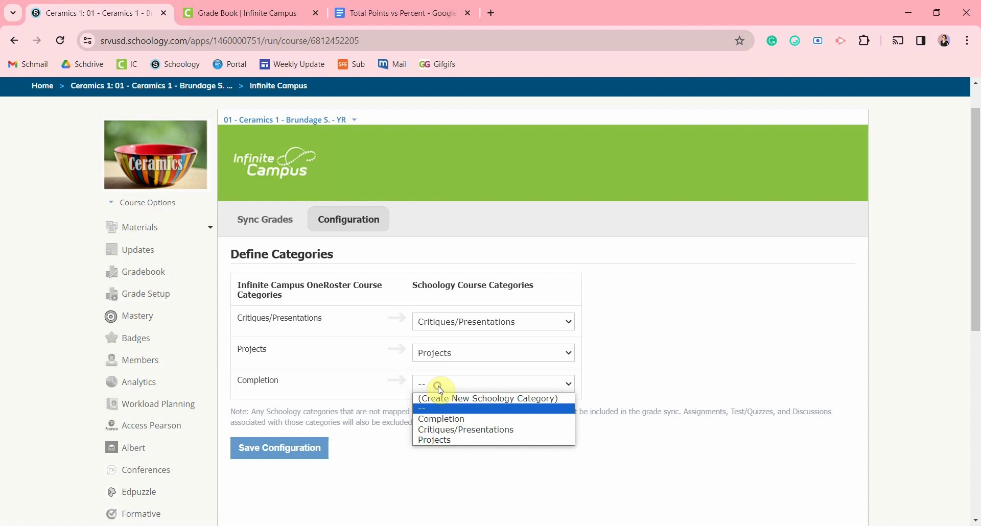
pyautogui.click(446, 419)
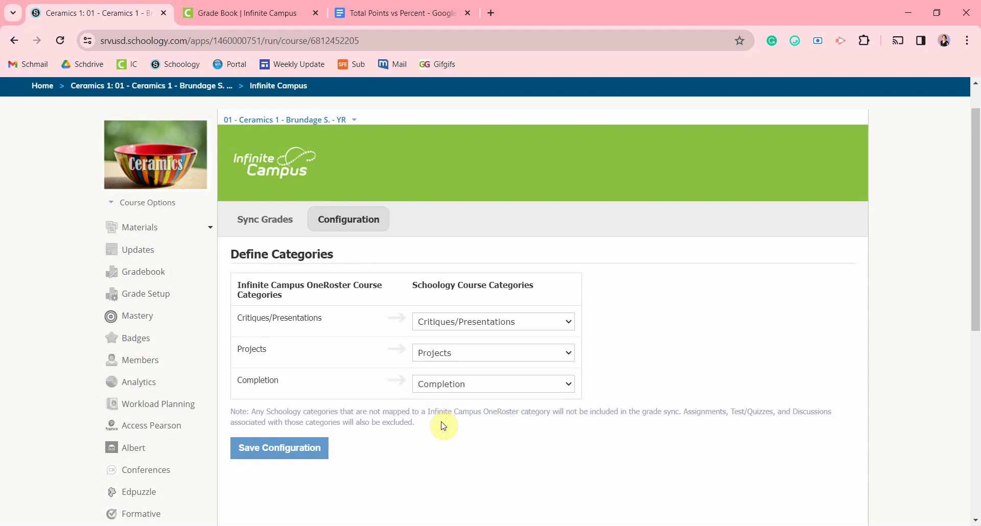
pyautogui.click(317, 454)
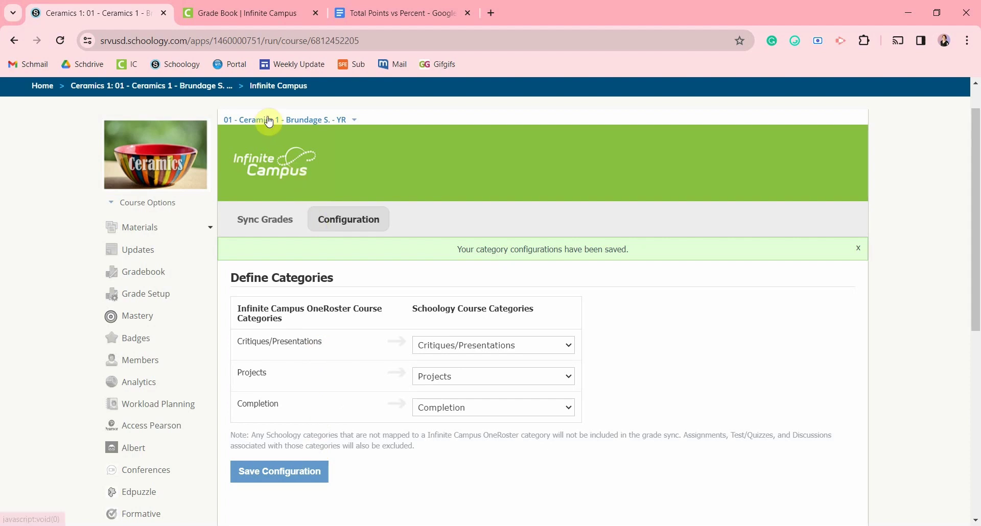
pyautogui.click(352, 125)
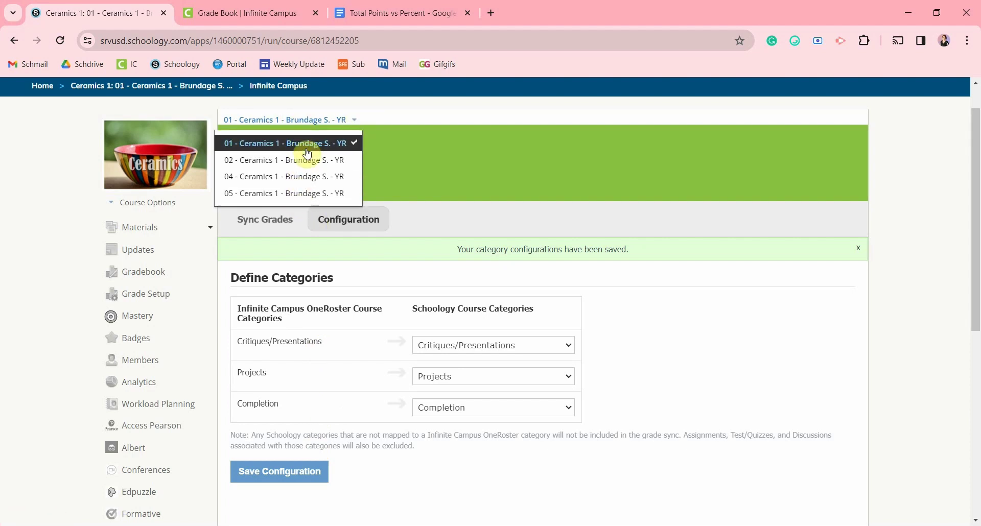
pyautogui.click(383, 120)
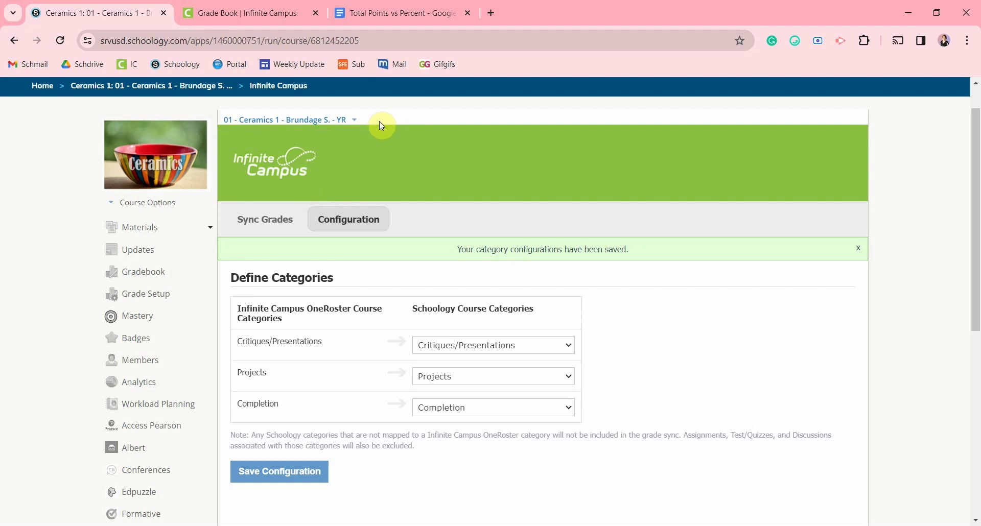
# Review the Sync Grades list, then go to the Assignments -- Fall Semester materials folder.
pyautogui.click(258, 225)
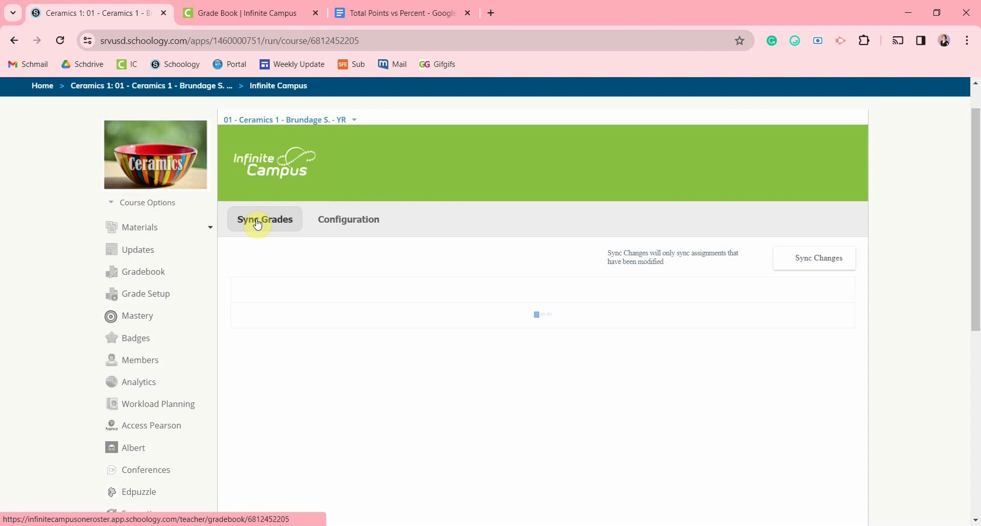
pyautogui.scroll(-3, 498, 271)
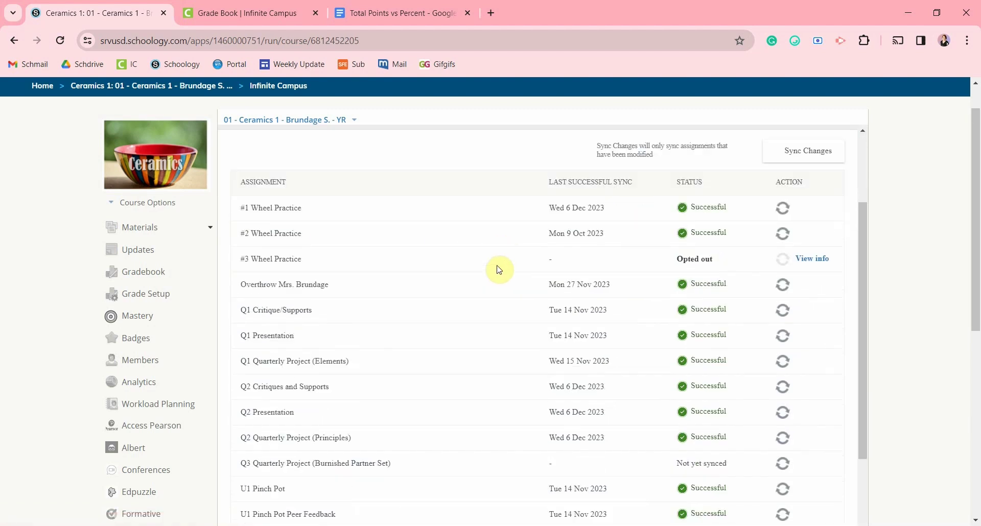
pyautogui.scroll(-2, 499, 271)
pyautogui.scroll(2, 489, 277)
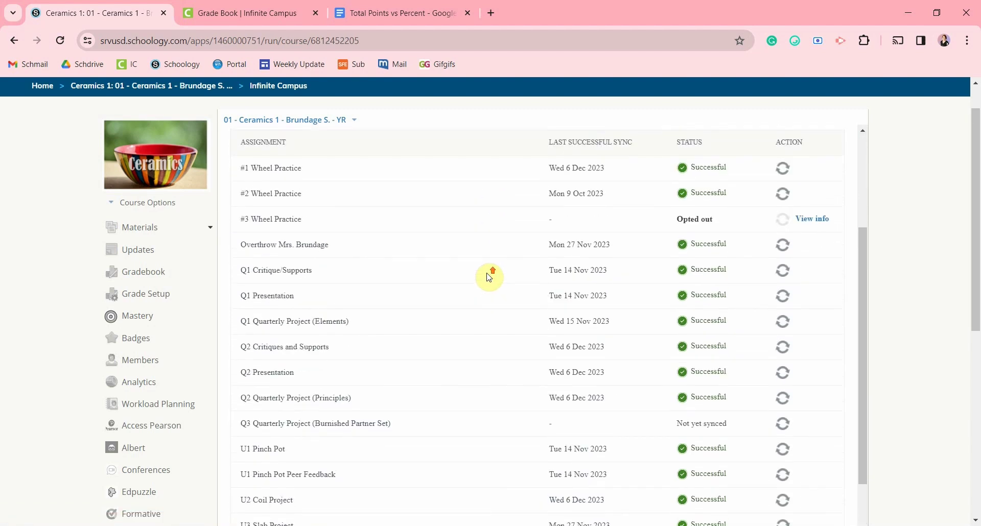
pyautogui.scroll(1, 489, 278)
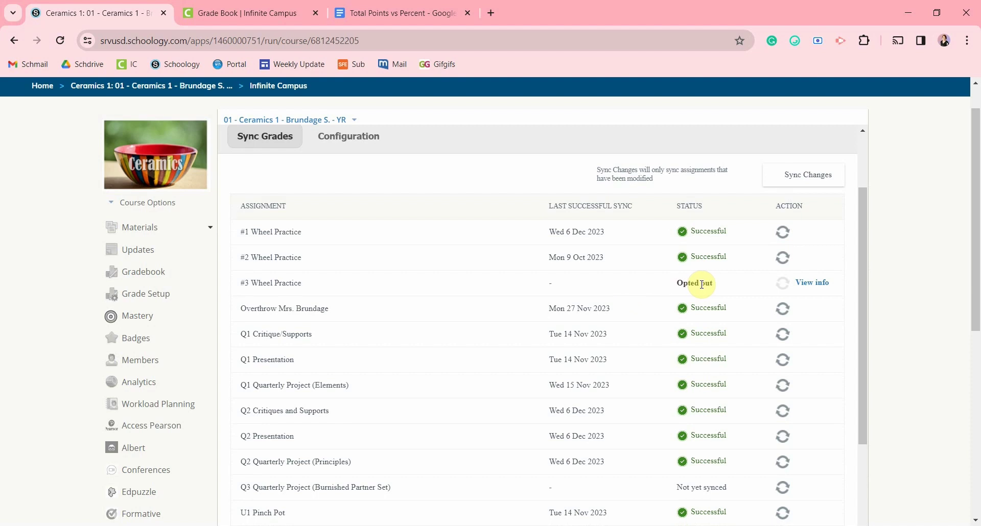
pyautogui.moveTo(811, 287)
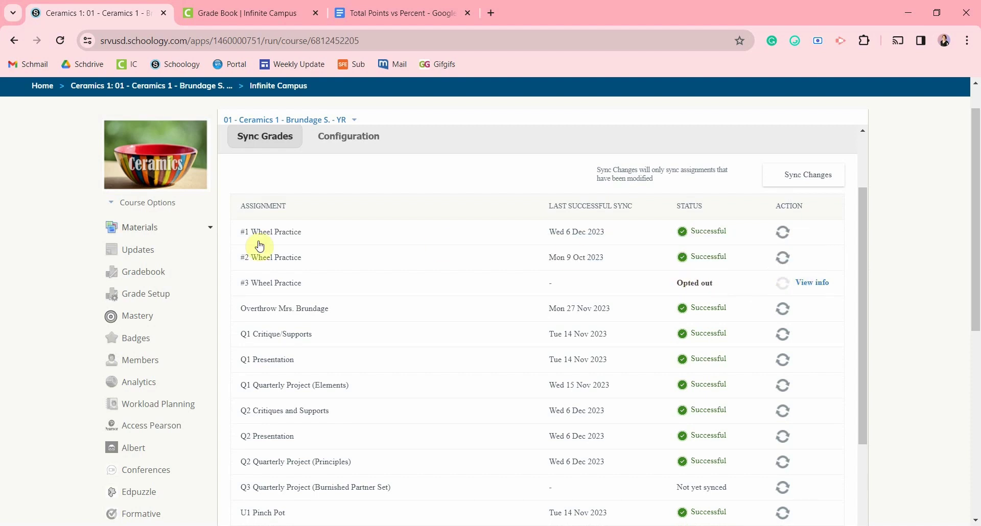
pyautogui.click(210, 229)
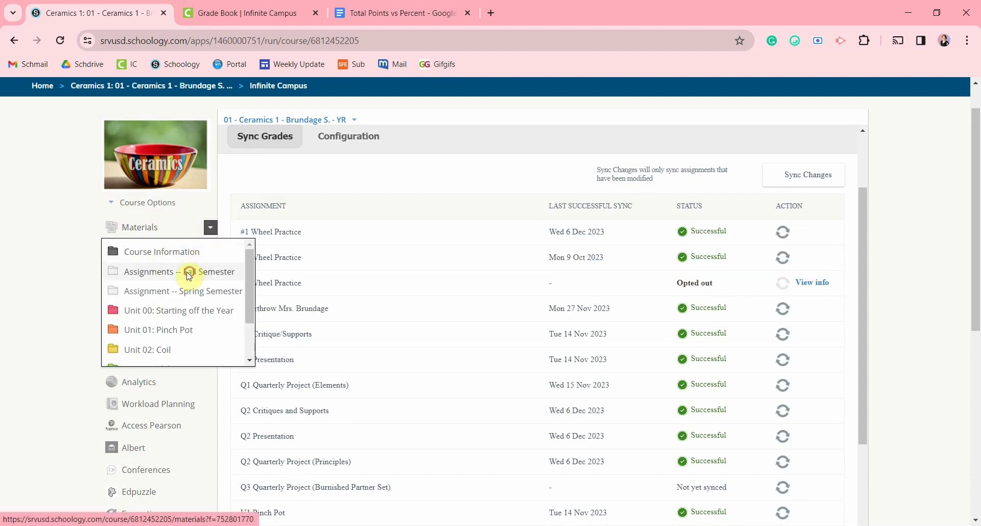
pyautogui.click(132, 271)
# Re-enable Sync to SIS on #3 Wheel Practice, save, and return to the Infinite Campus sync page.
pyautogui.click(225, 214)
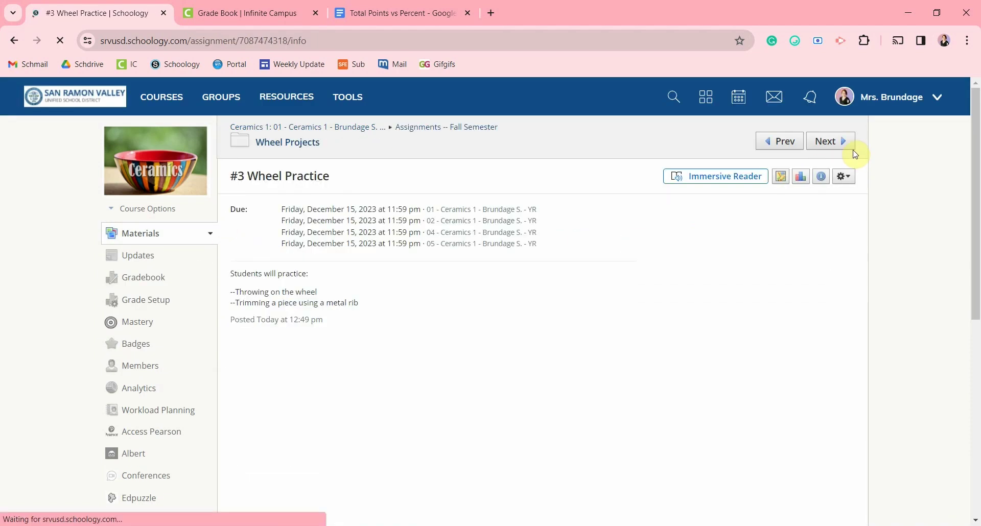
pyautogui.click(843, 177)
pyautogui.click(751, 198)
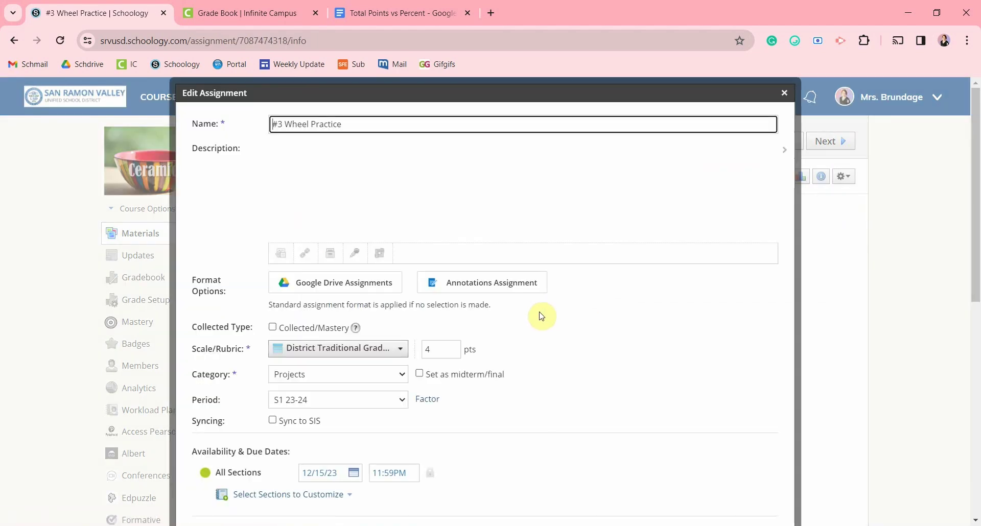
pyautogui.scroll(-1, 511, 322)
pyautogui.click(272, 357)
pyautogui.scroll(-2, 384, 358)
pyautogui.click(448, 415)
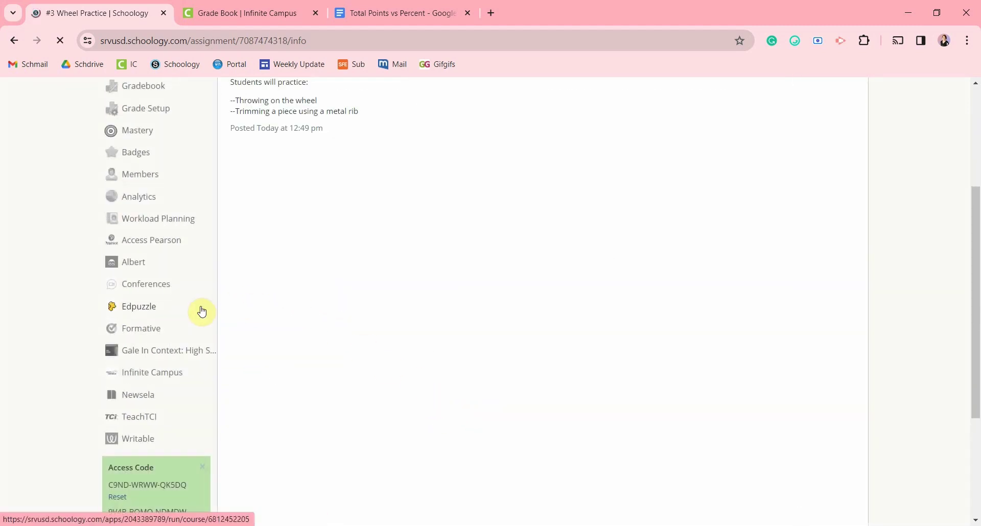
pyautogui.click(165, 380)
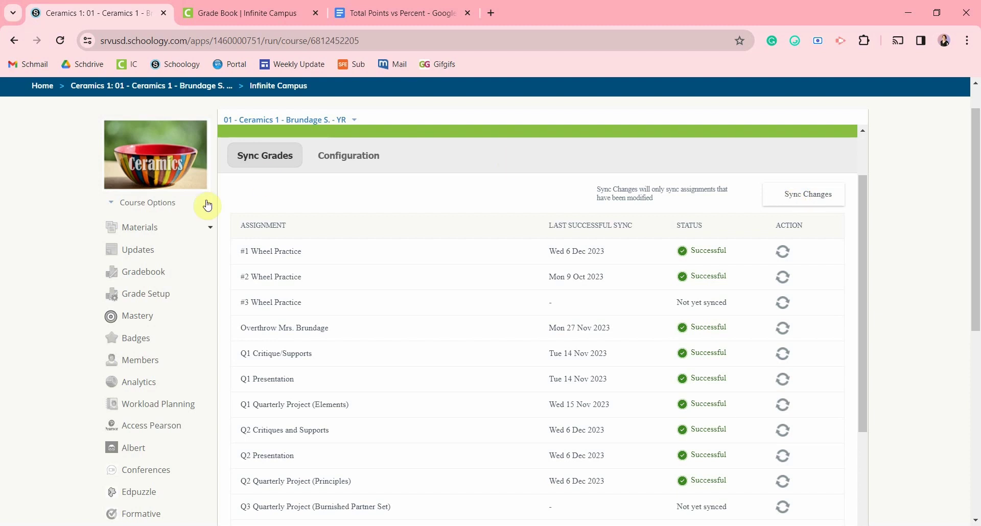
pyautogui.click(156, 276)
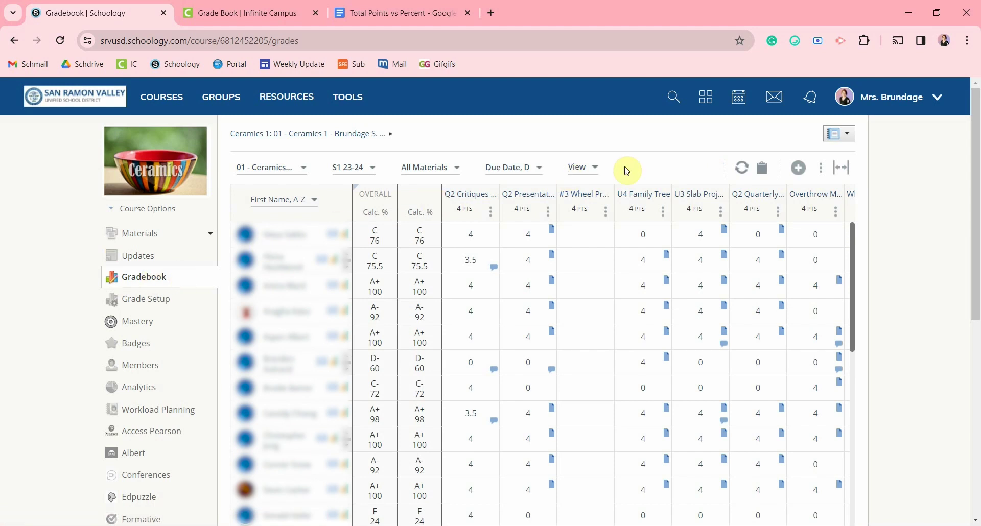
pyautogui.click(745, 174)
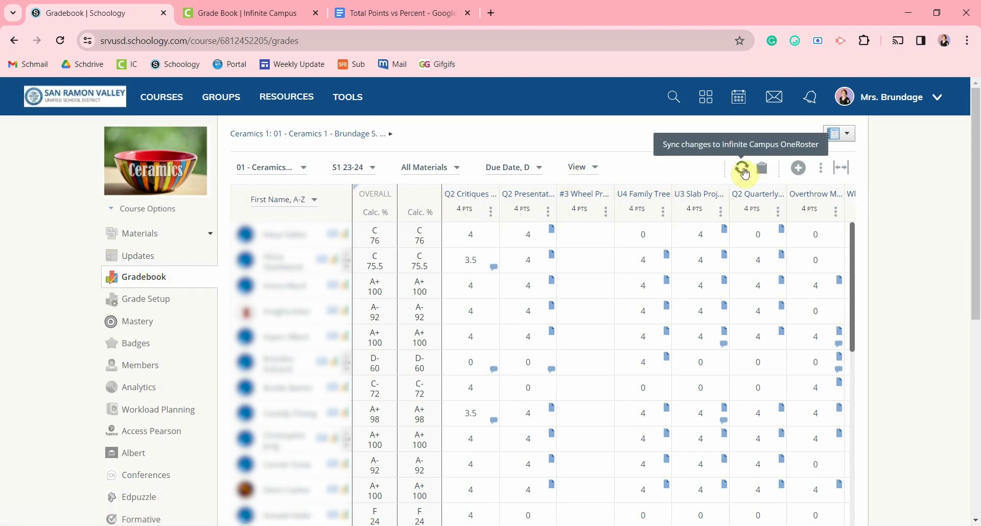
pyautogui.click(300, 170)
pyautogui.click(299, 211)
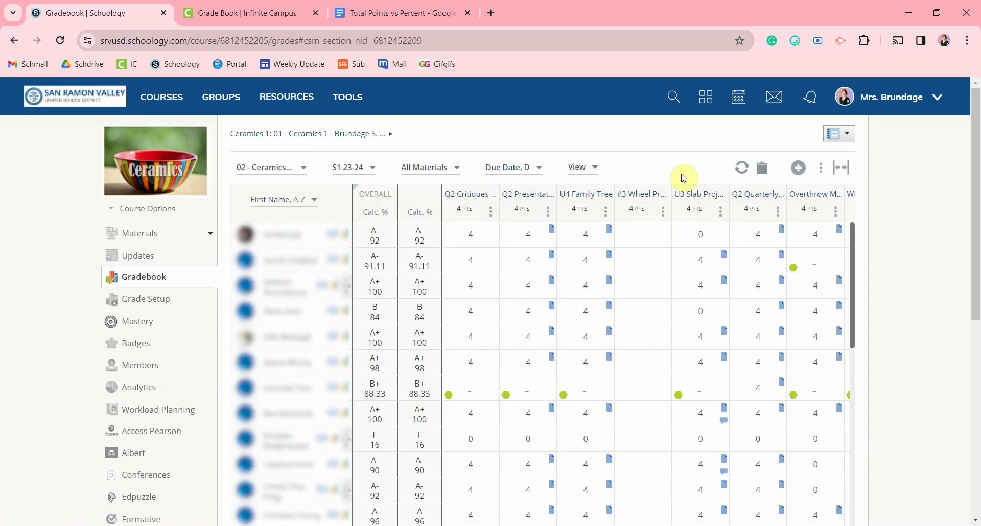
pyautogui.click(744, 172)
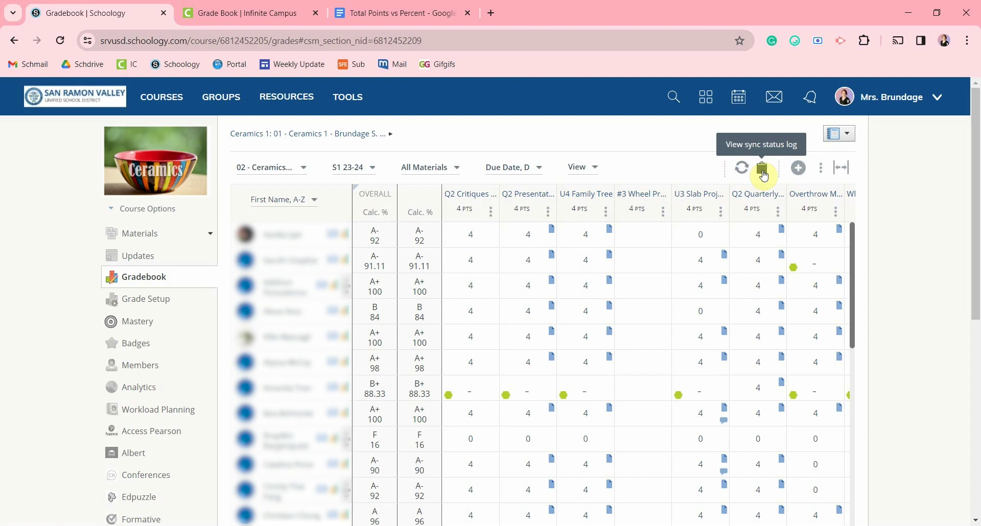
pyautogui.click(764, 174)
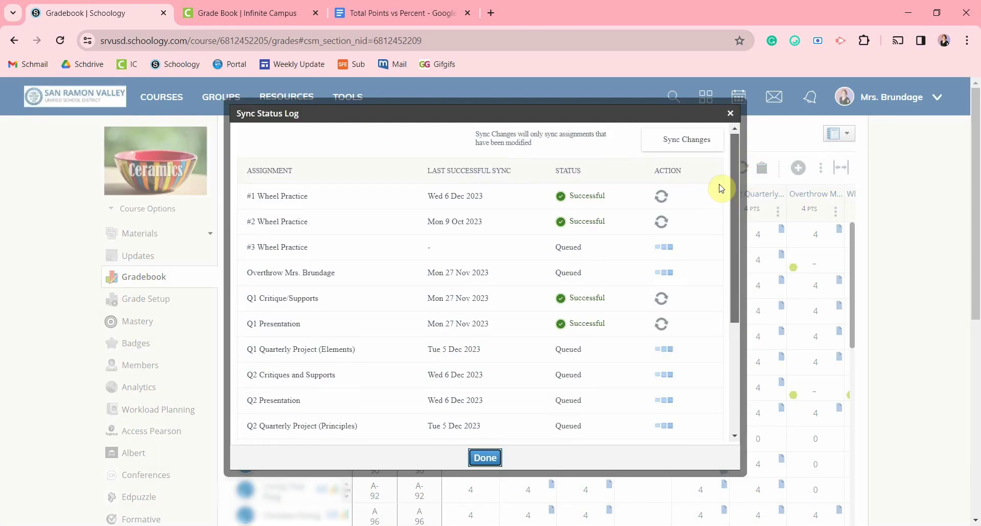
pyautogui.click(493, 458)
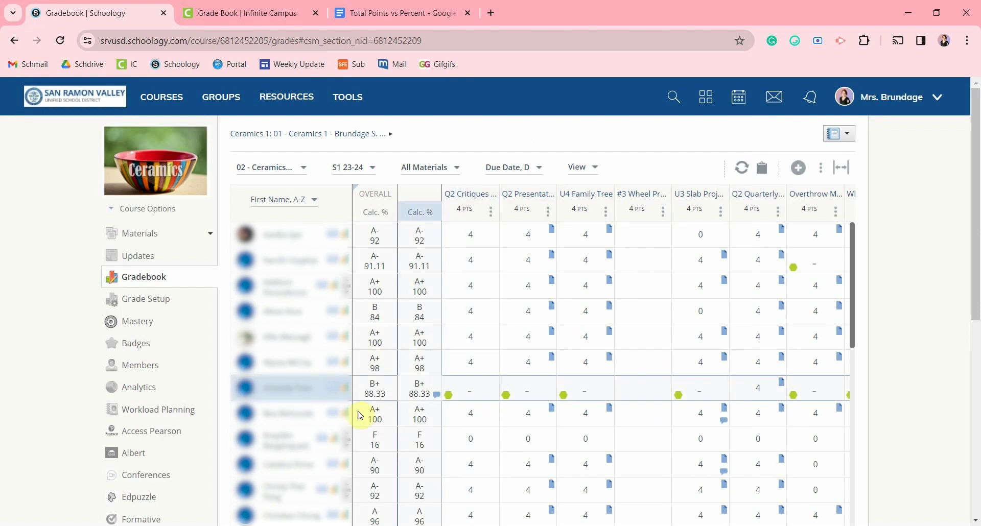
pyautogui.scroll(-3, 190, 379)
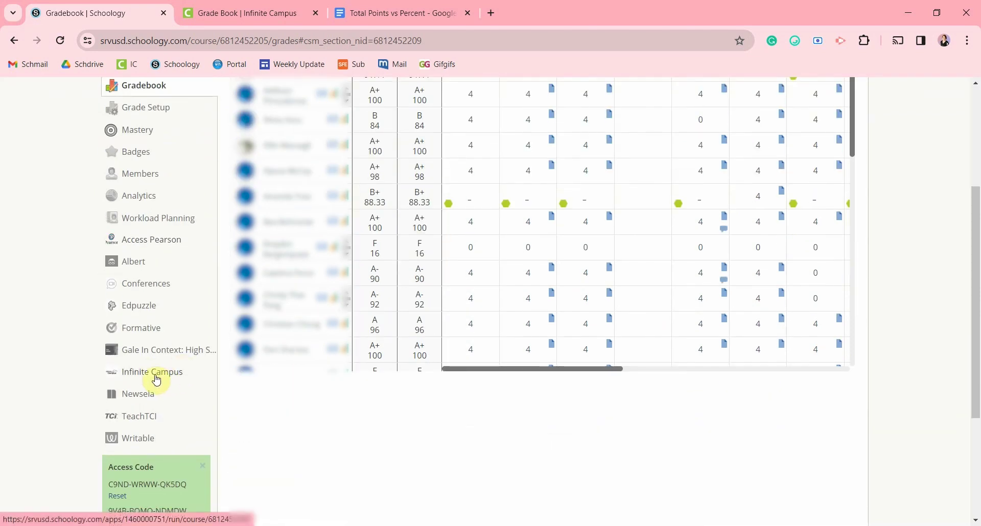
pyautogui.scroll(3, 470, 357)
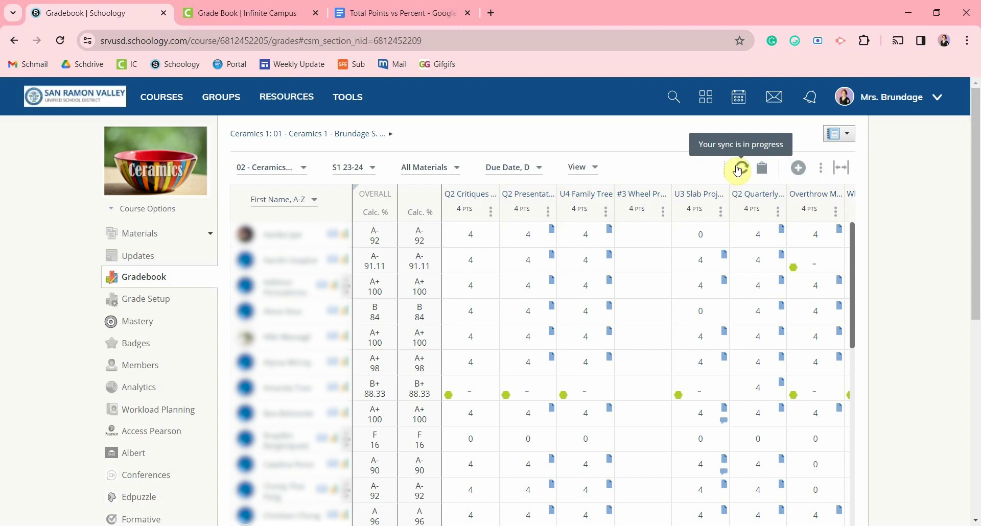
# Reload the Ceramics 1 grade book in Infinite Campus and bring the #1WP scores back into view.
pyautogui.click(280, 14)
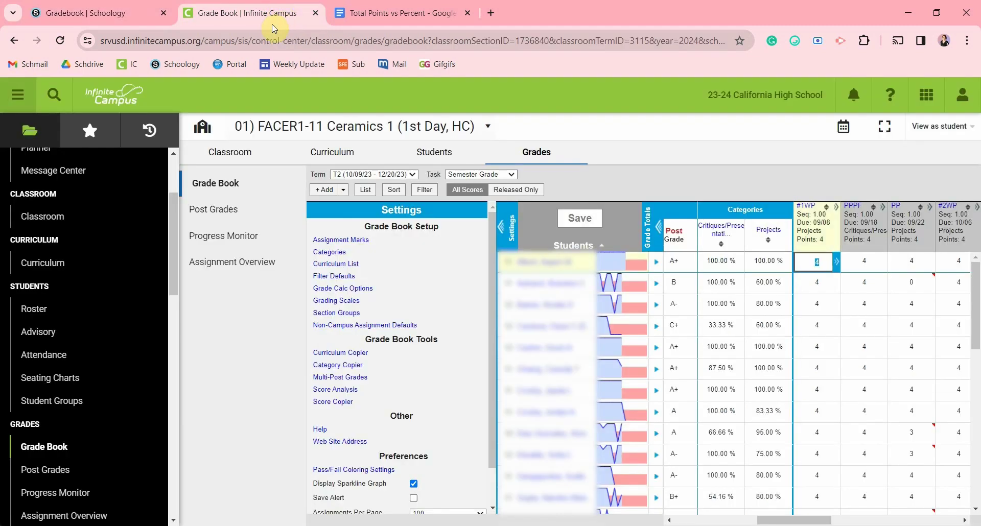
pyautogui.click(59, 40)
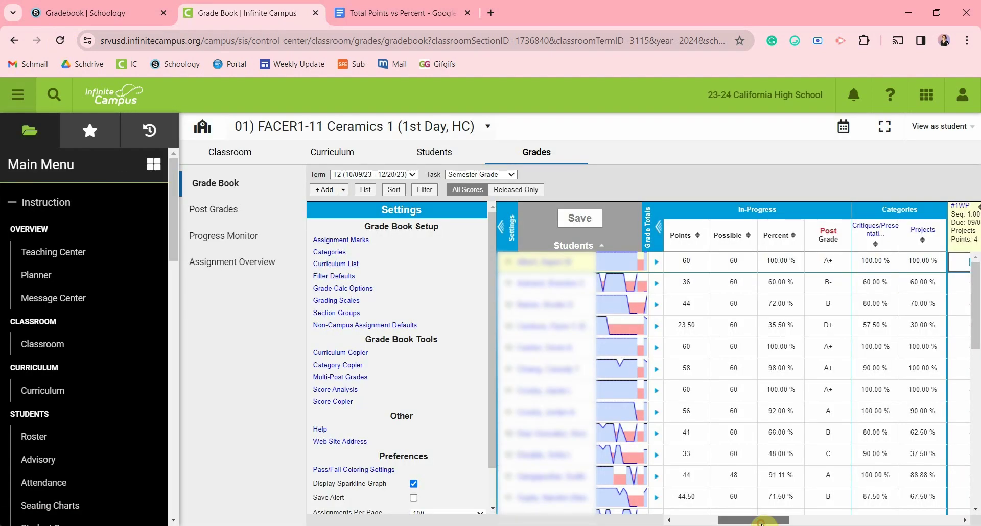
pyautogui.moveTo(761, 521); pyautogui.dragTo(855, 521)
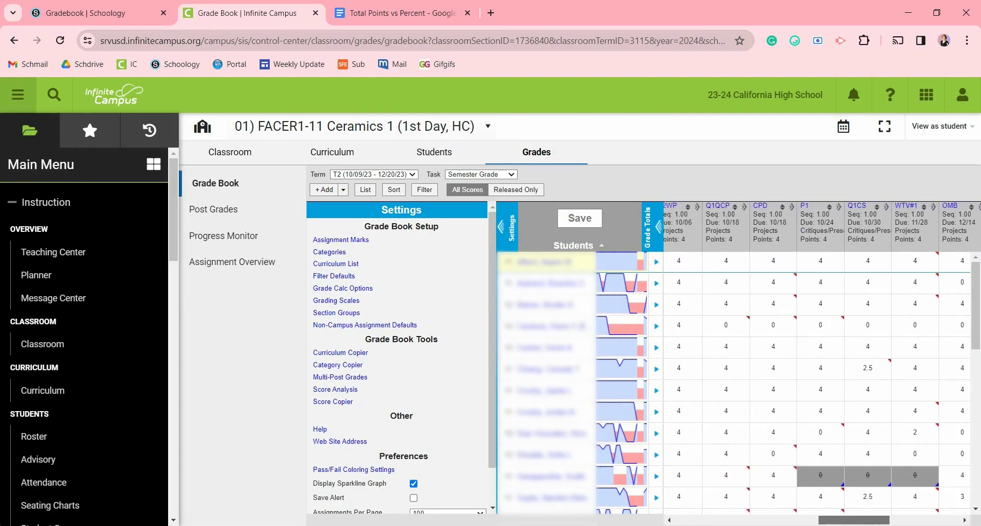
pyautogui.click(705, 262)
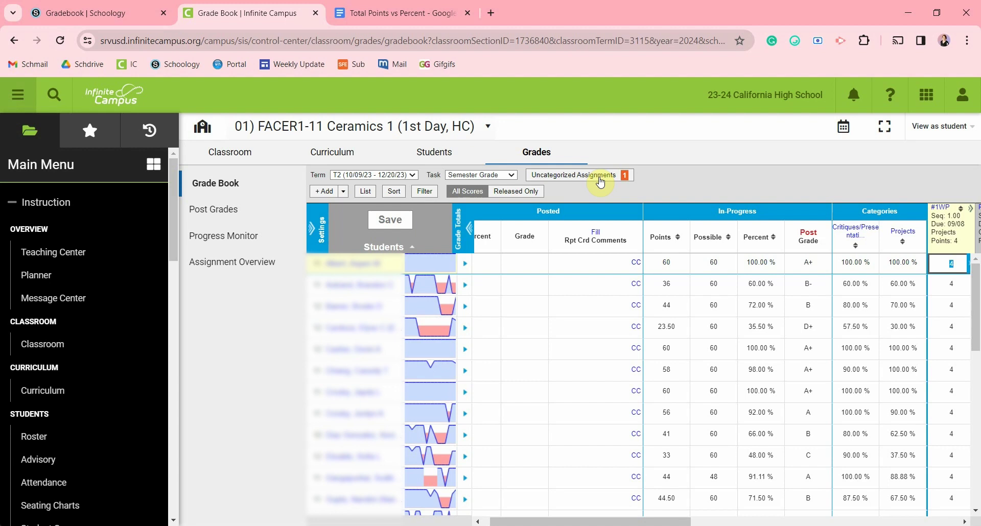
# Align the uncategorized #3 Wheel Practice to the Semester Grade task and save.
pyautogui.click(600, 180)
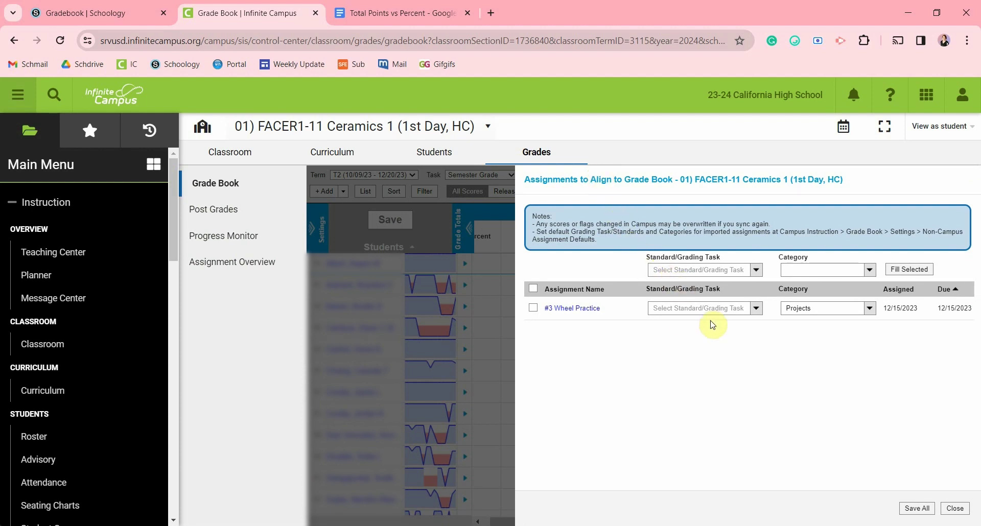
pyautogui.click(756, 308)
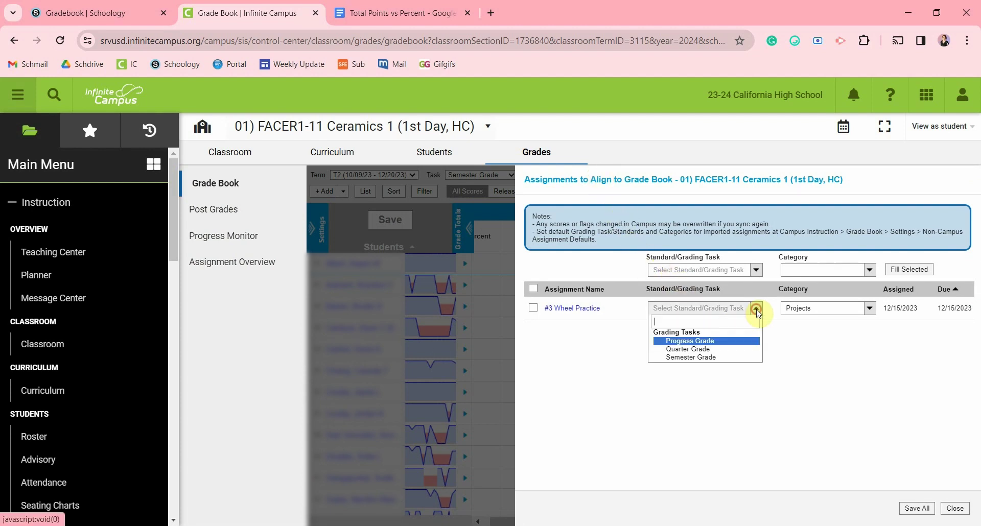
pyautogui.click(706, 359)
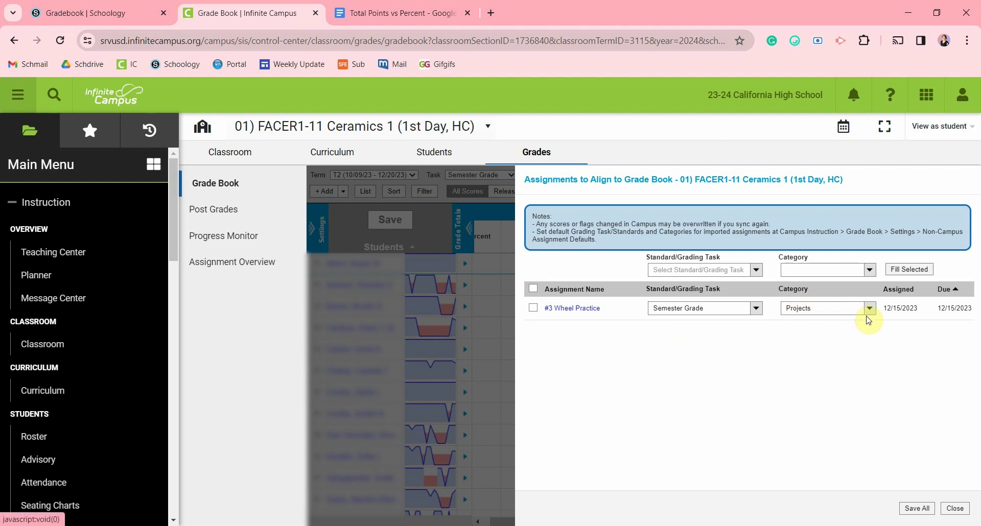
pyautogui.click(917, 509)
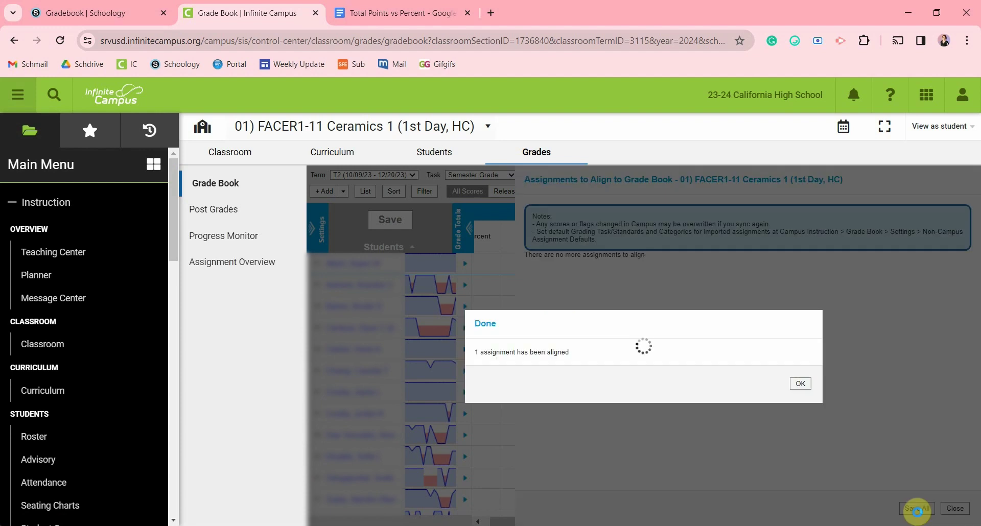
pyautogui.click(804, 385)
pyautogui.click(954, 508)
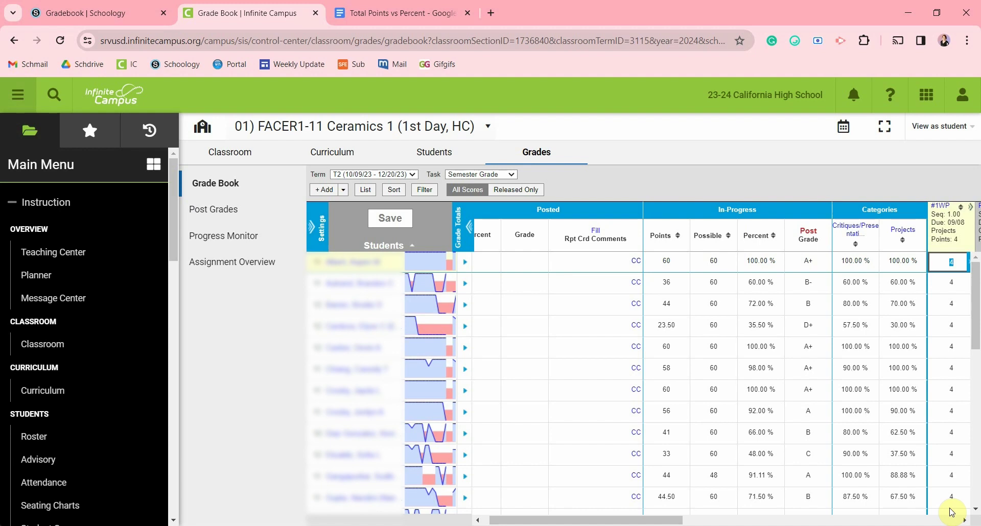
# In Grade Calc Options, set T1 Progress Grade's grading scale to Standard Scale and save.
pyautogui.click(314, 227)
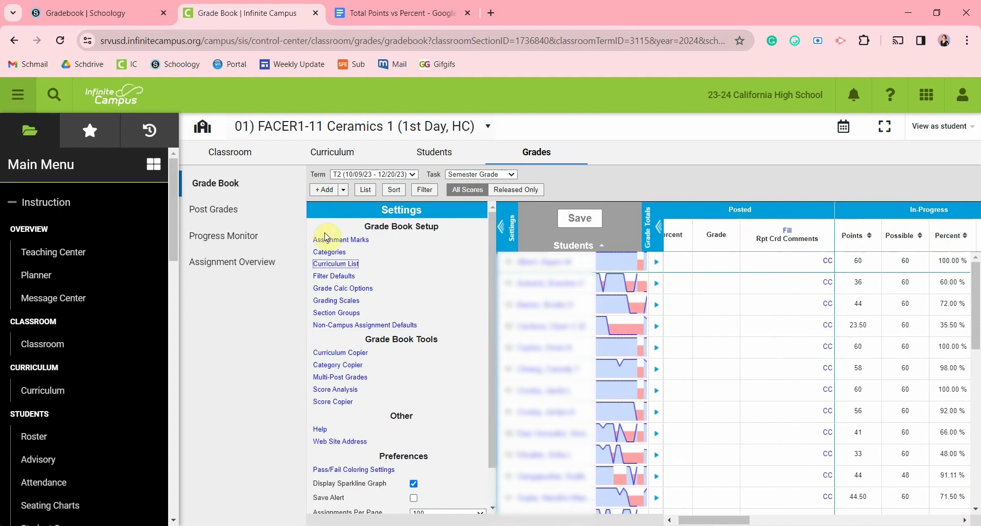
pyautogui.click(337, 289)
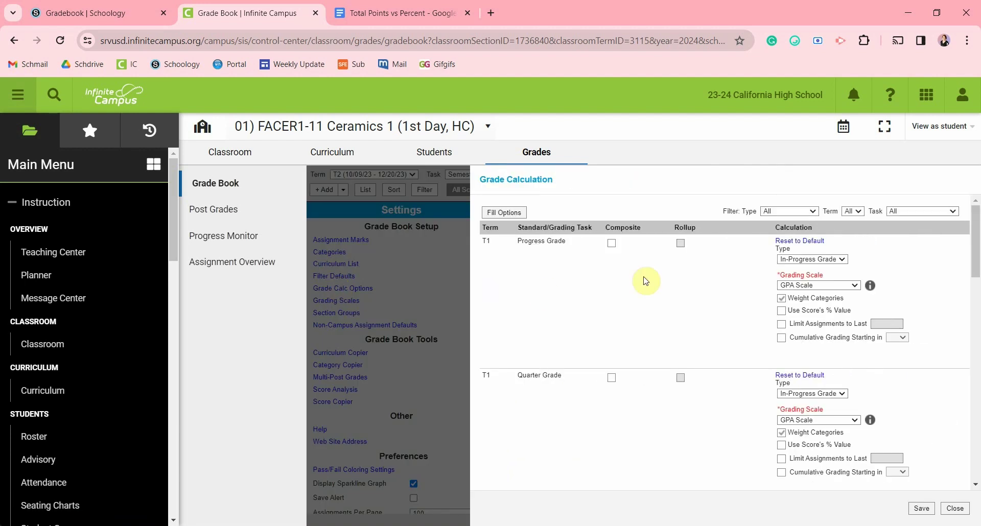
pyautogui.click(854, 286)
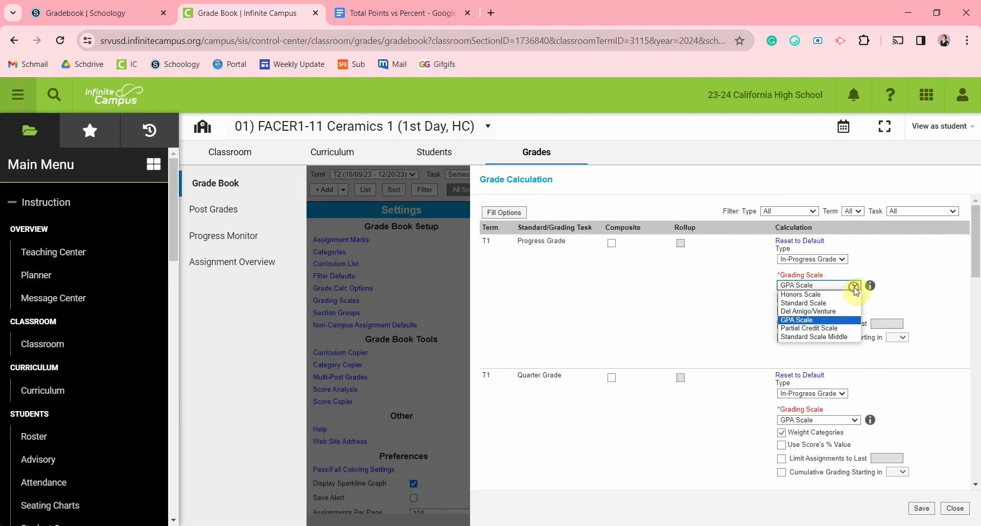
pyautogui.click(823, 304)
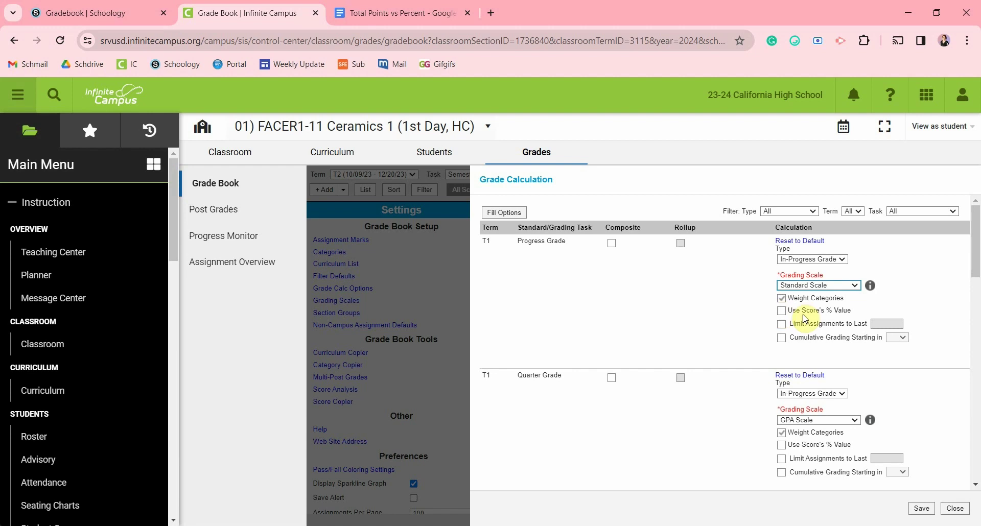
pyautogui.scroll(-5, 809, 314)
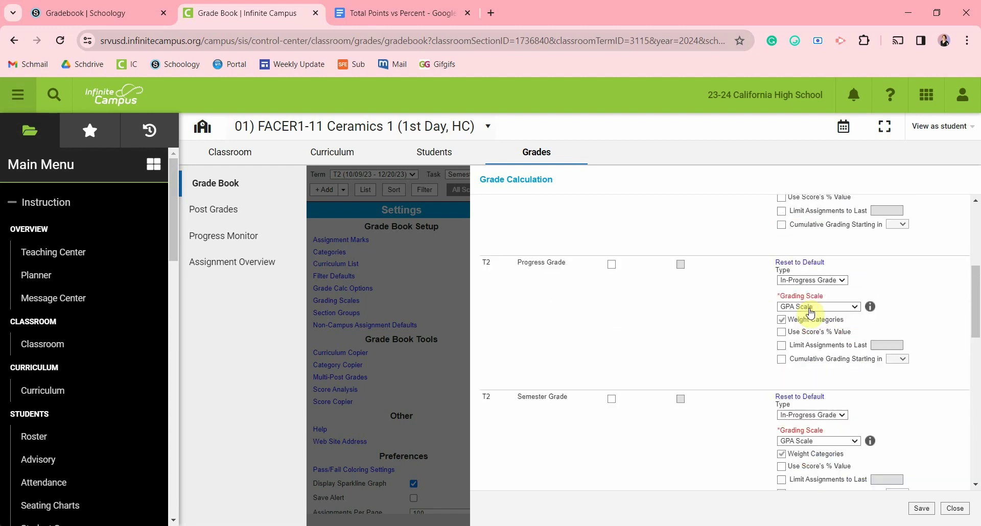
pyautogui.scroll(-10, 811, 313)
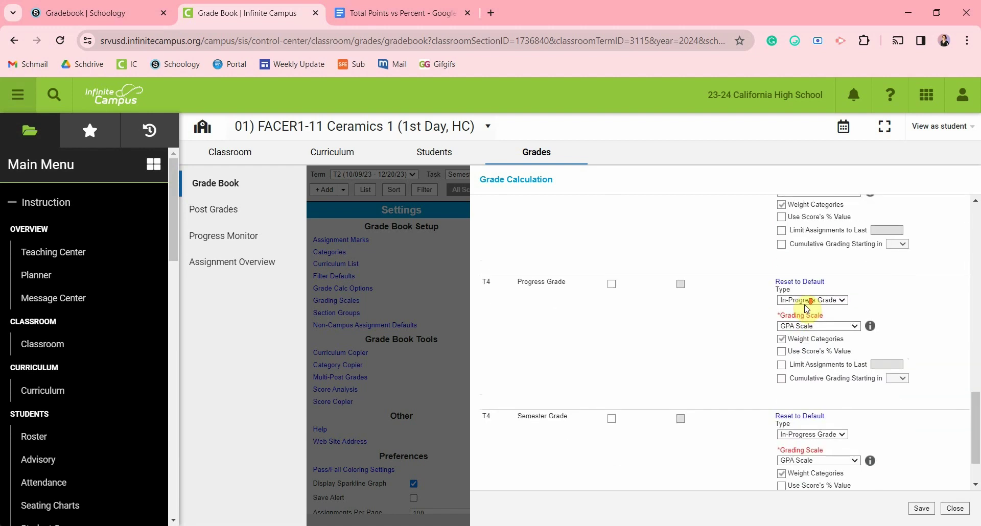
pyautogui.click(921, 510)
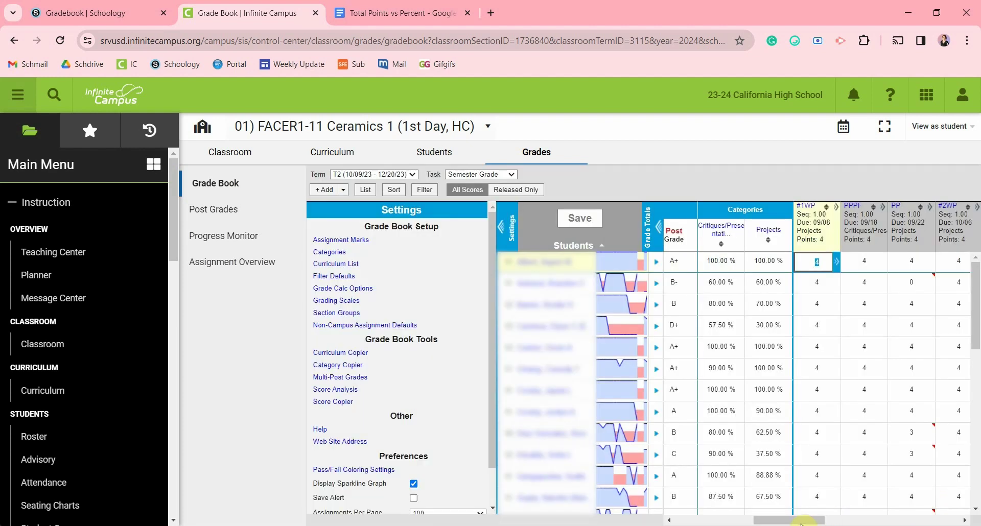
# Scroll the grade book grid to show each student's Percent and Post Grade columns.
pyautogui.moveTo(800, 521)
pyautogui.mouseDown()
pyautogui.moveTo(761, 522)
pyautogui.moveTo(838, 521)
pyautogui.moveTo(815, 521)
pyautogui.mouseUp()
pyautogui.moveTo(693, 209)
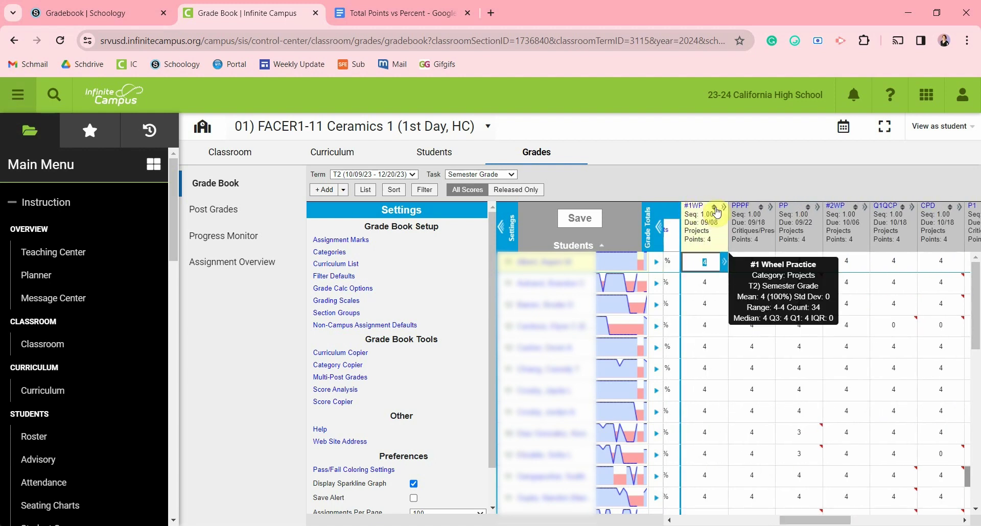
pyautogui.moveTo(744, 212)
pyautogui.moveTo(782, 211)
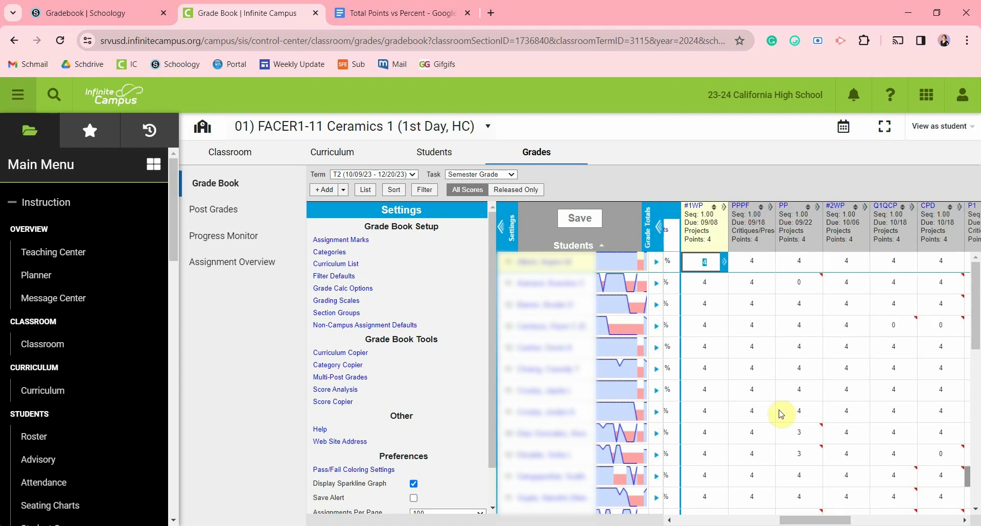
pyautogui.moveTo(810, 523); pyautogui.dragTo(771, 521)
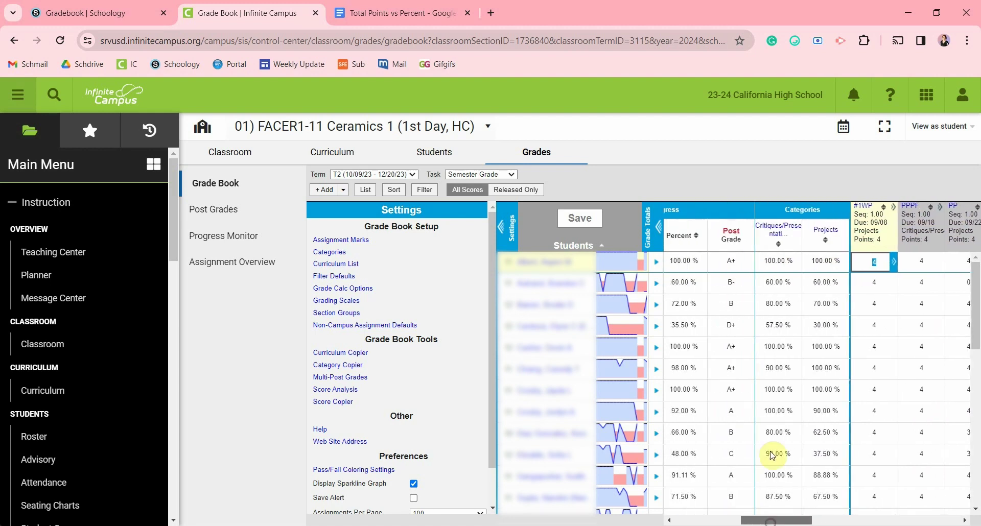
# Post the in-progress grades to the T2 Semester Grade for all students, to take effect on save.
pyautogui.click(732, 233)
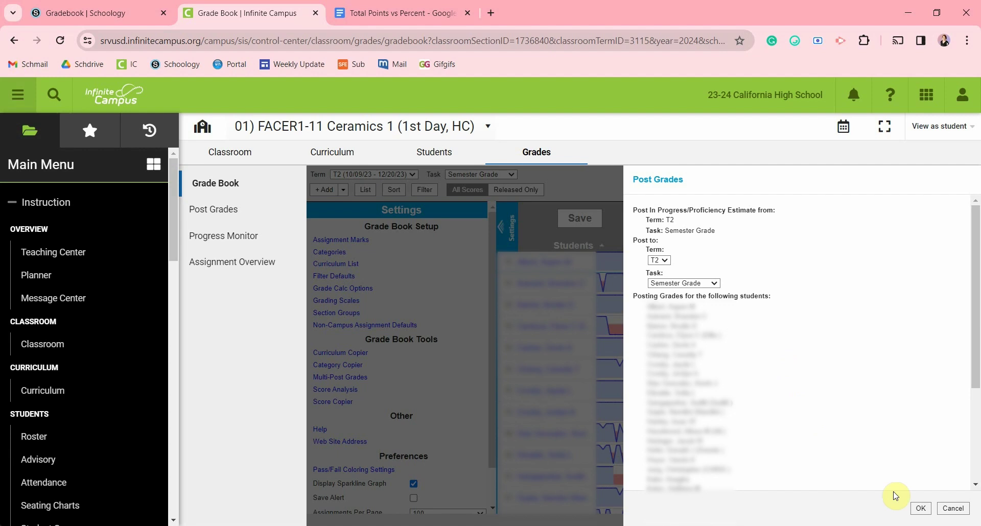
pyautogui.click(922, 509)
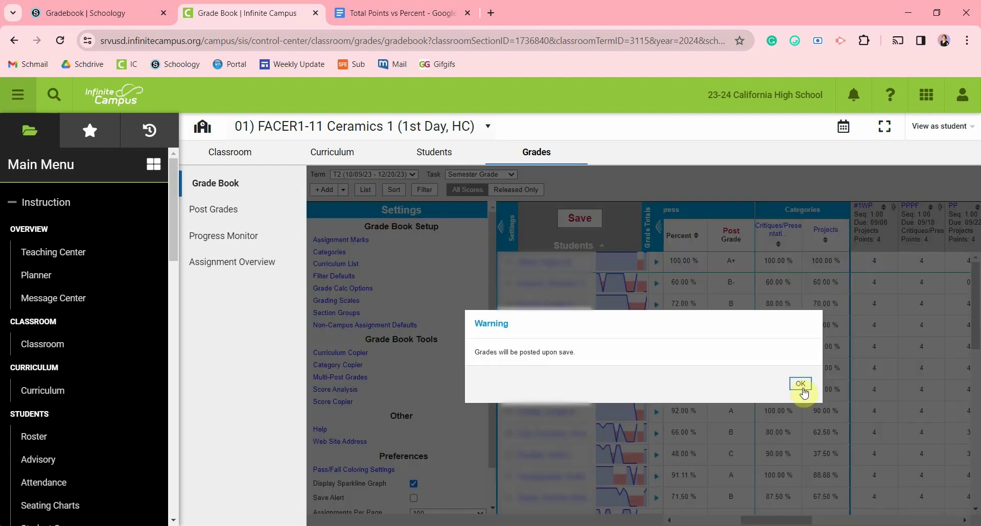
pyautogui.click(801, 384)
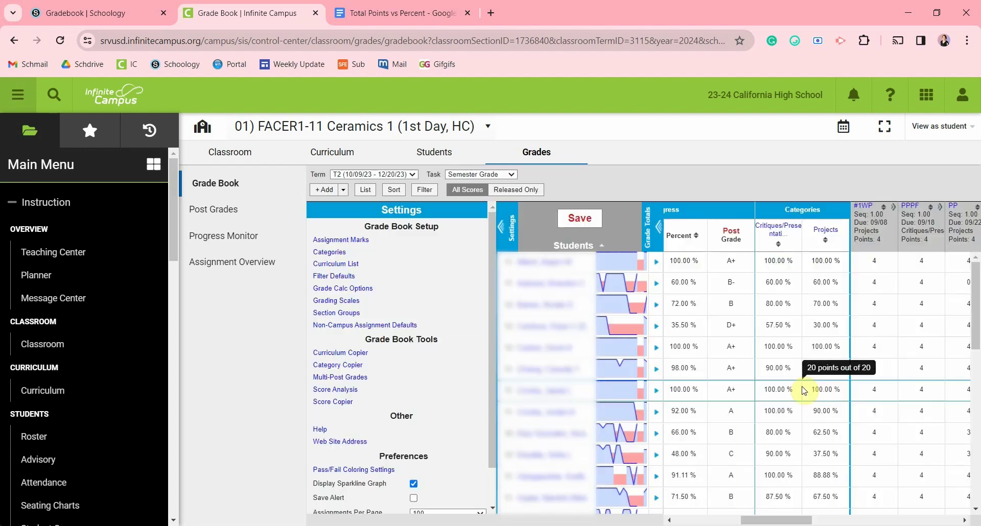